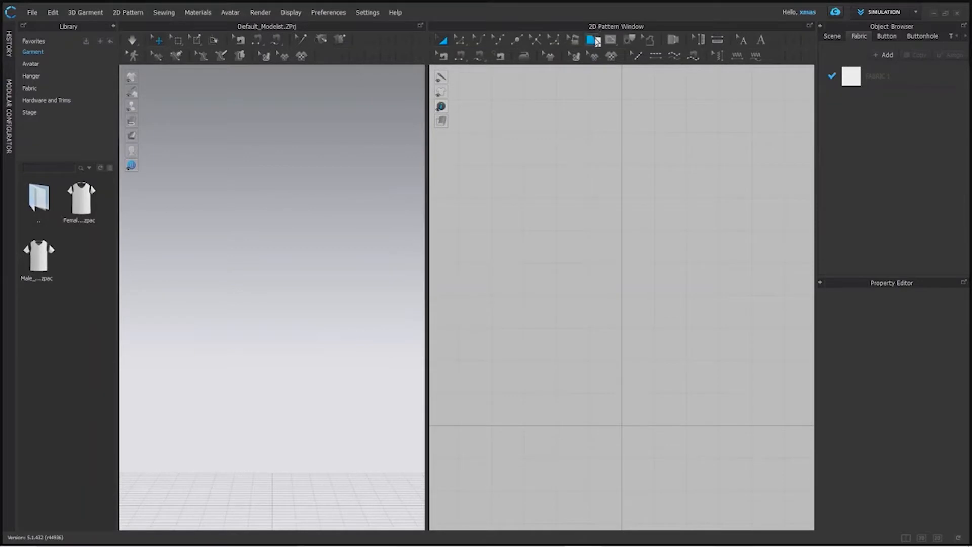
Draw a closed rectangular pattern about 29.4 in wide and 19.3 in high in the 2D window with the Polygon tool.
left_click(597, 41)
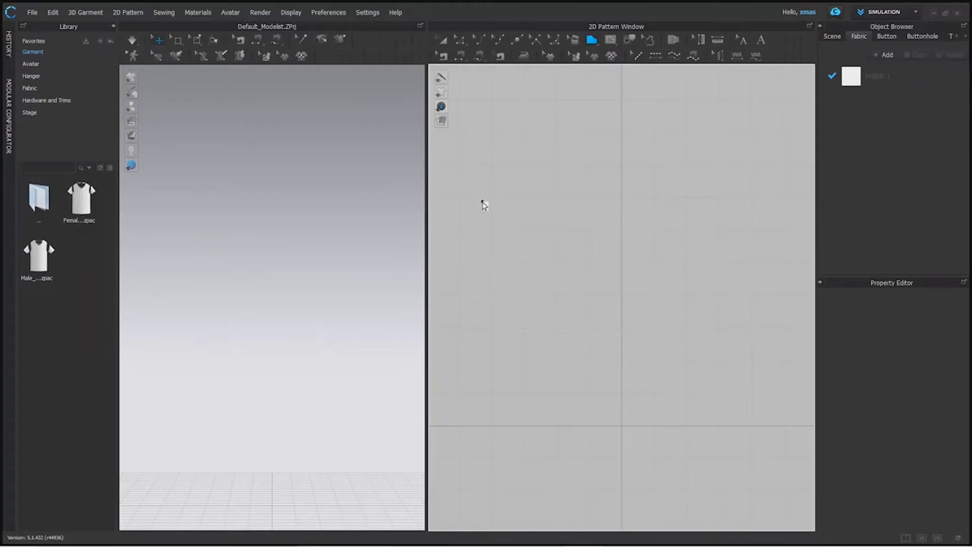
right_click(480, 253)
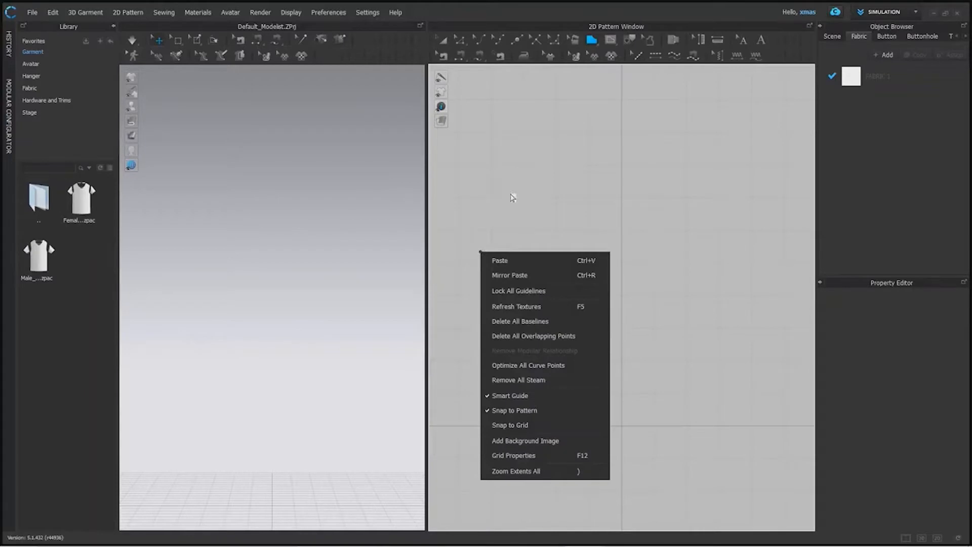
left_click(514, 206)
left_click(511, 203)
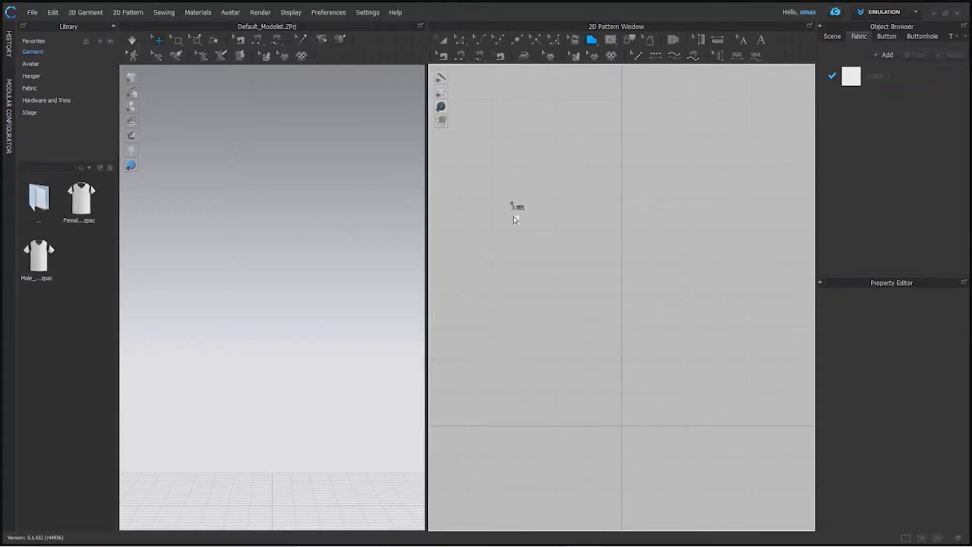
left_click(512, 266)
left_click(607, 266)
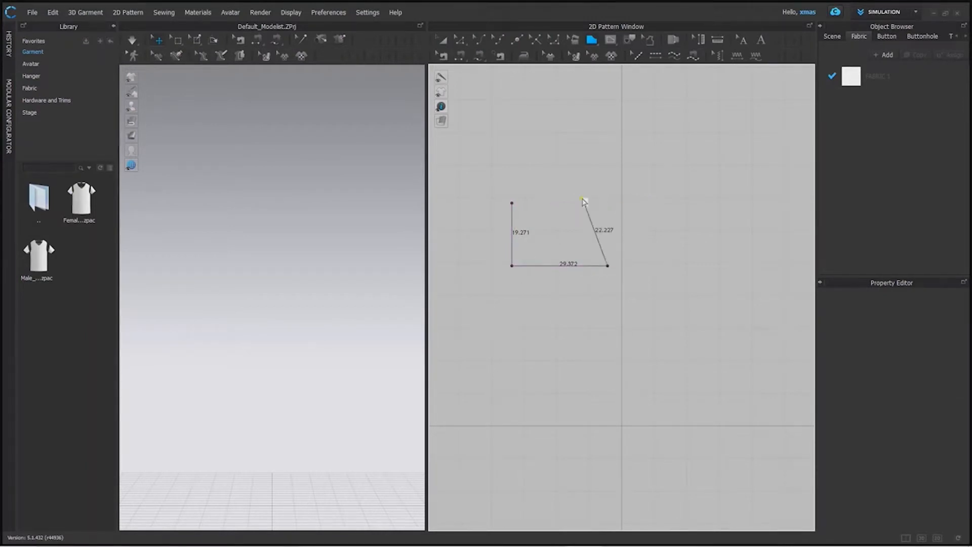
left_click(608, 203)
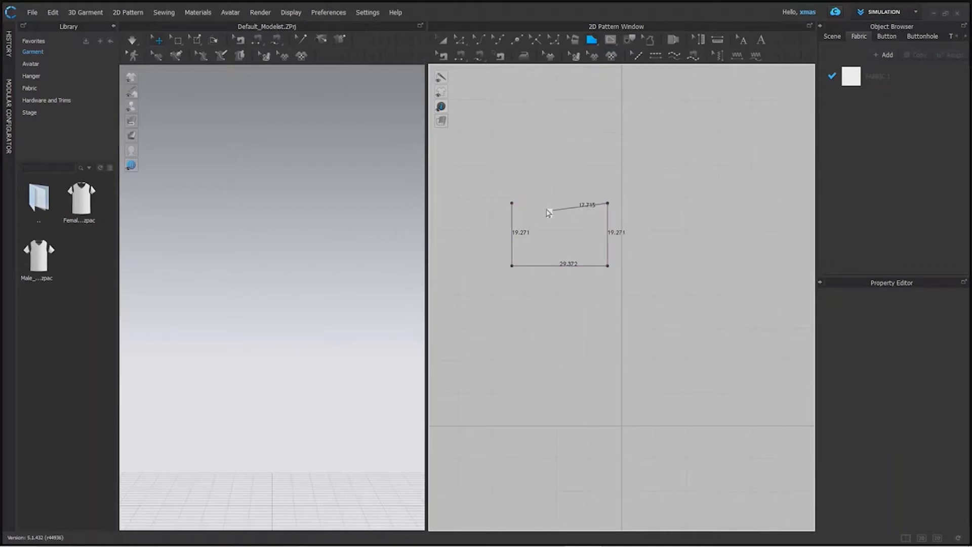
left_click(513, 202)
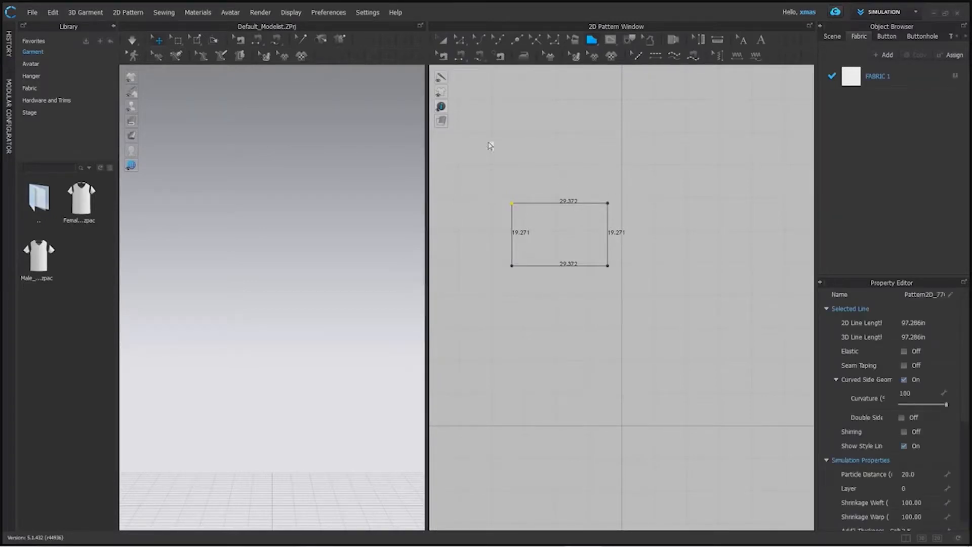
Duplicate the rectangular pattern and place the copy beside the original on its right, level with it.
left_click(442, 41)
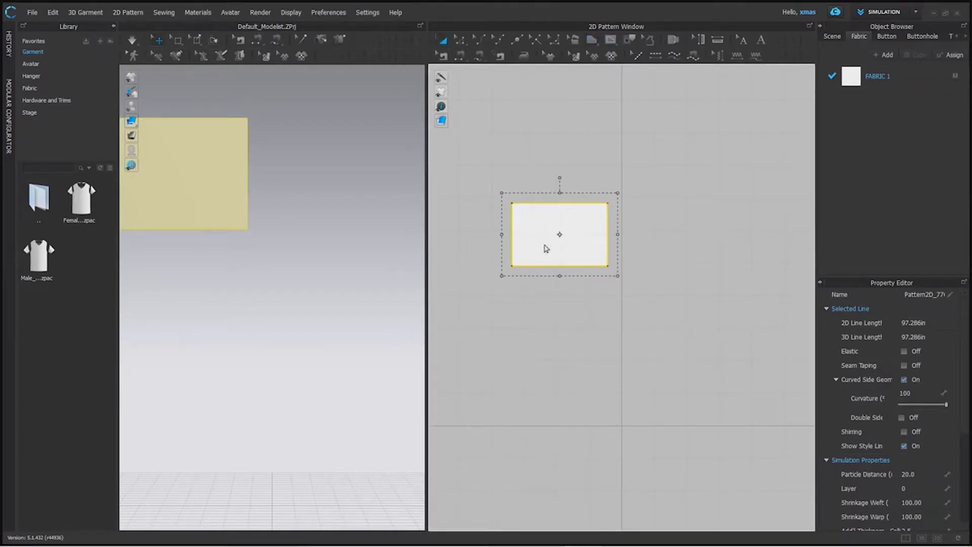
left_click_drag(545, 248, 709, 237)
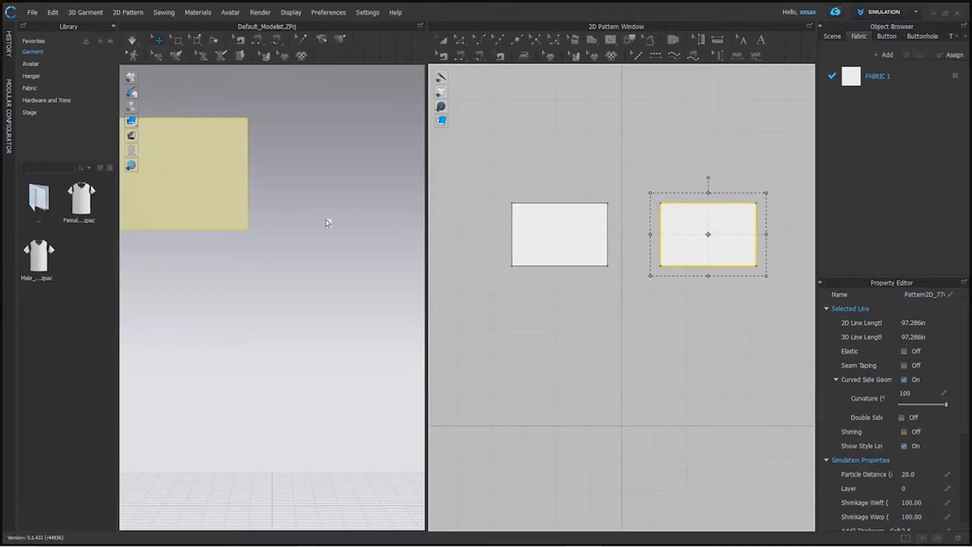
Lower both rectangles in the 3D window so they hang side by side just above the floor grid.
scroll(327, 229, "down", 3)
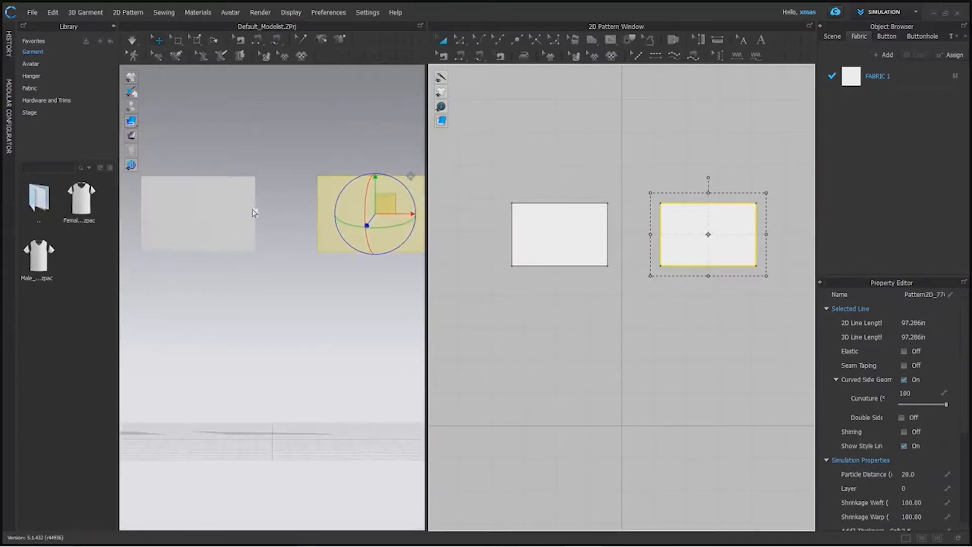
left_click(197, 239)
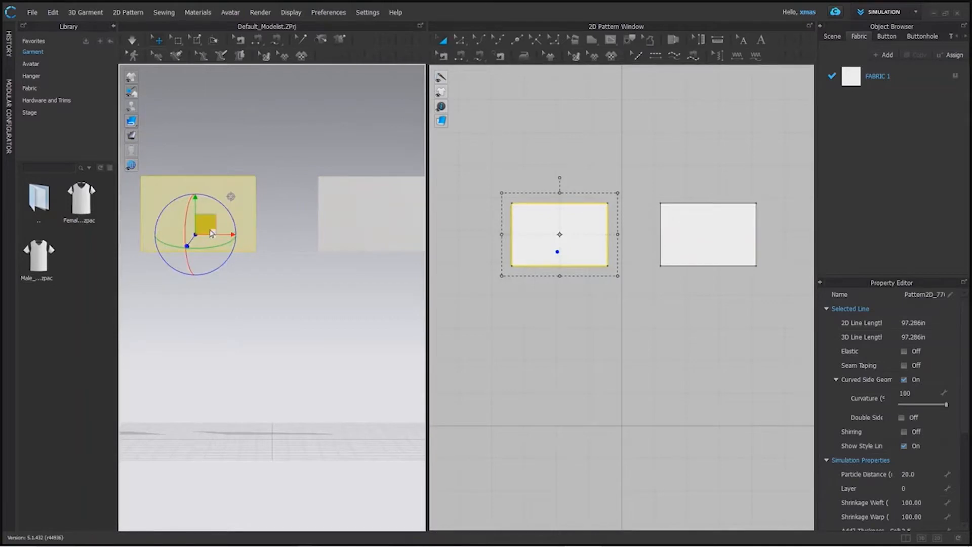
left_click_drag(213, 236, 215, 333)
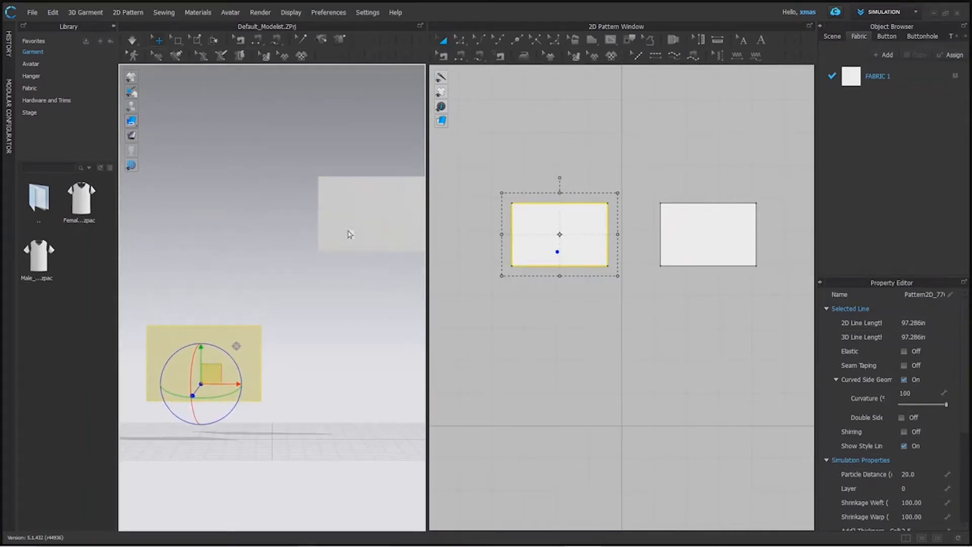
left_click(348, 234)
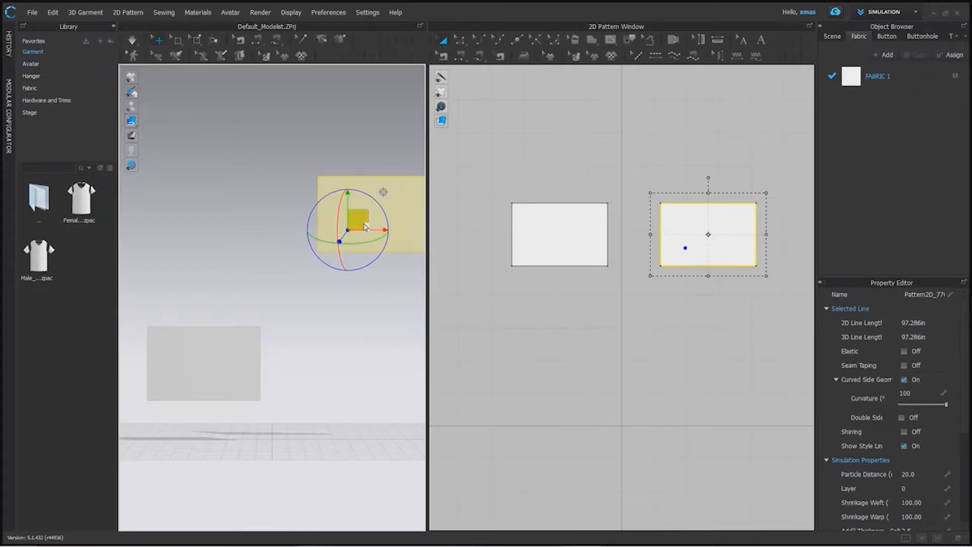
left_click_drag(365, 226, 345, 373)
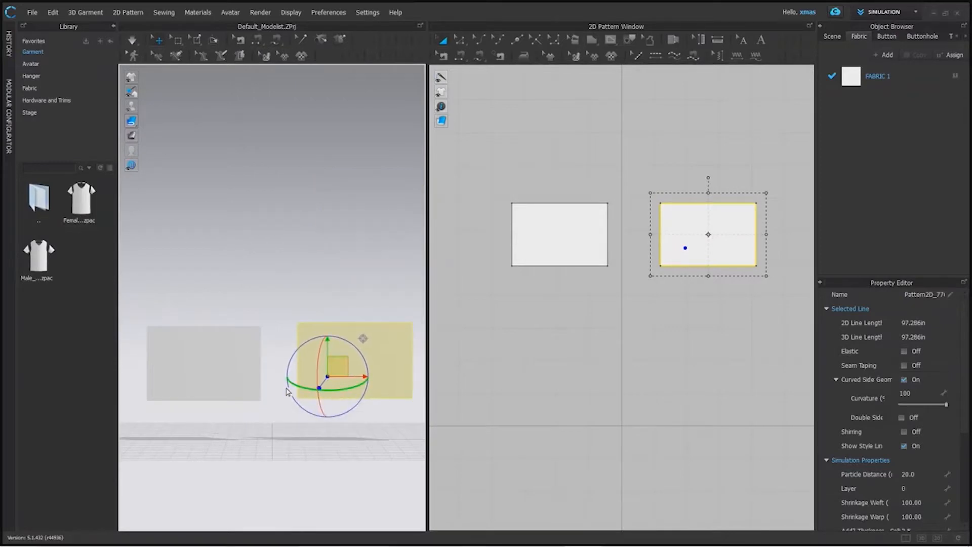
Apply Strengthen to both rectangular patterns in the 3D window.
scroll(286, 392, "up", 1)
left_click_drag(427, 395, 477, 394)
scroll(258, 358, "up", 3)
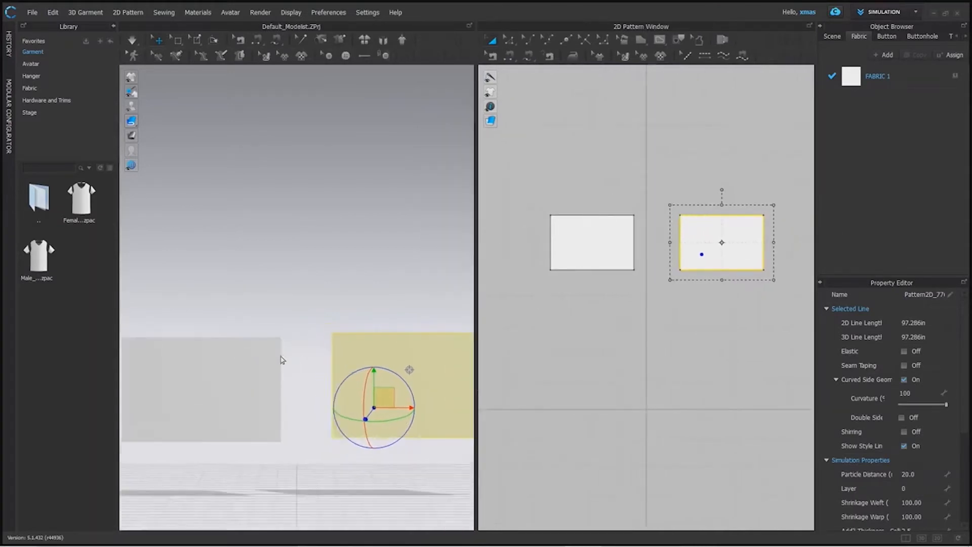
middle_click_drag(295, 292, 301, 207)
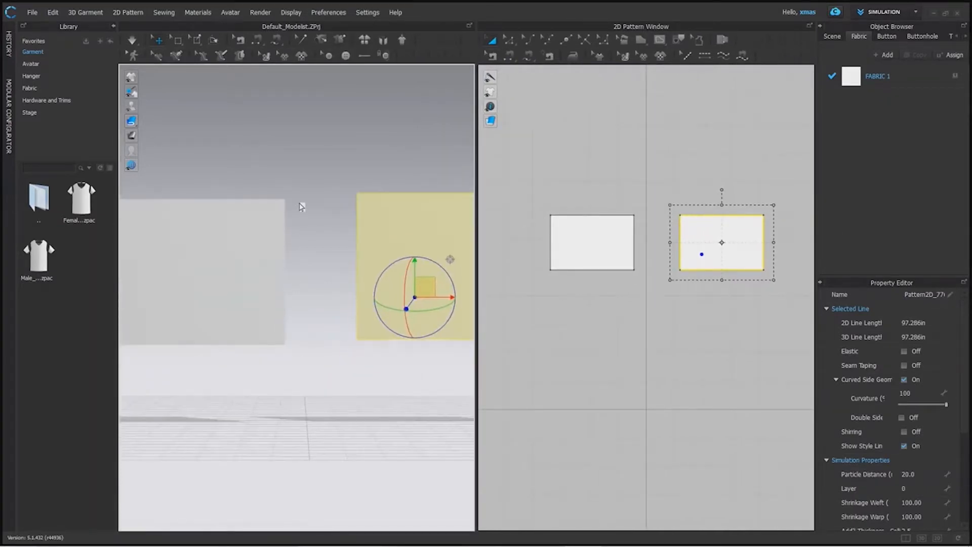
right_click(221, 267)
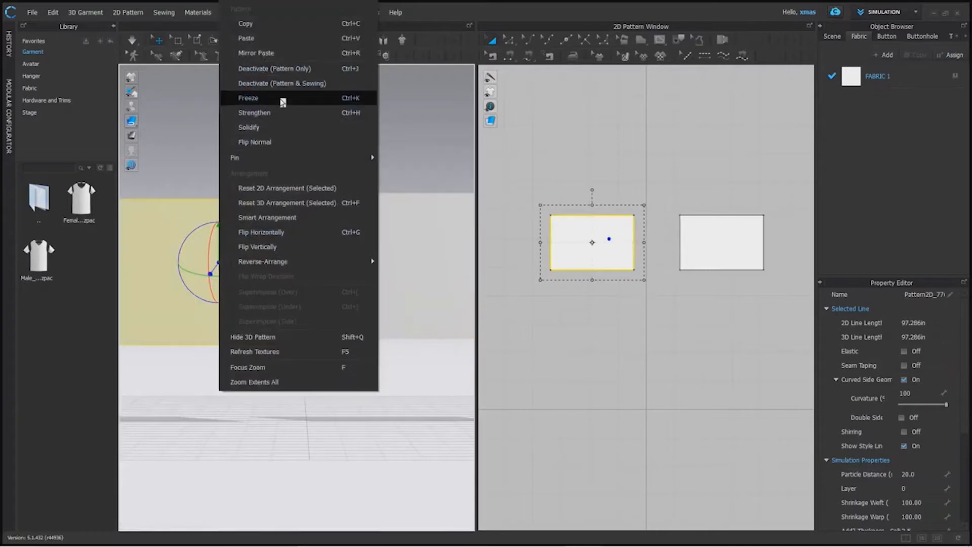
left_click(284, 113)
right_click(426, 256)
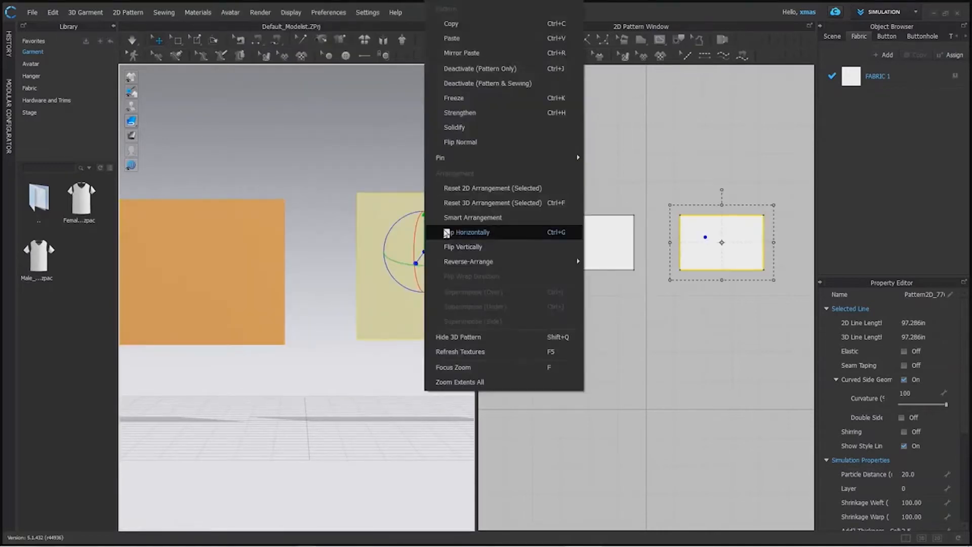
left_click(480, 116)
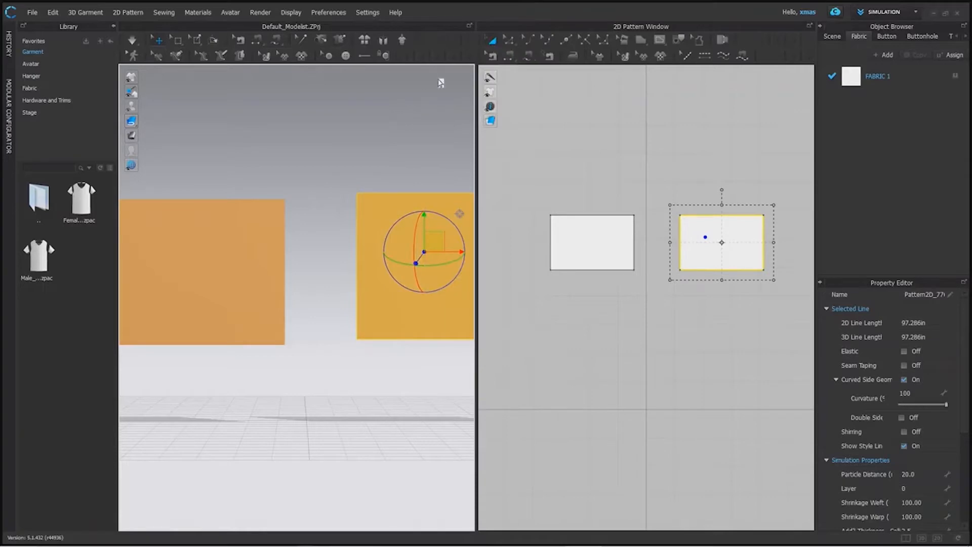
Sew the left rectangle's right edge to the right rectangle's top edge with Segment Sewing.
left_click(511, 56)
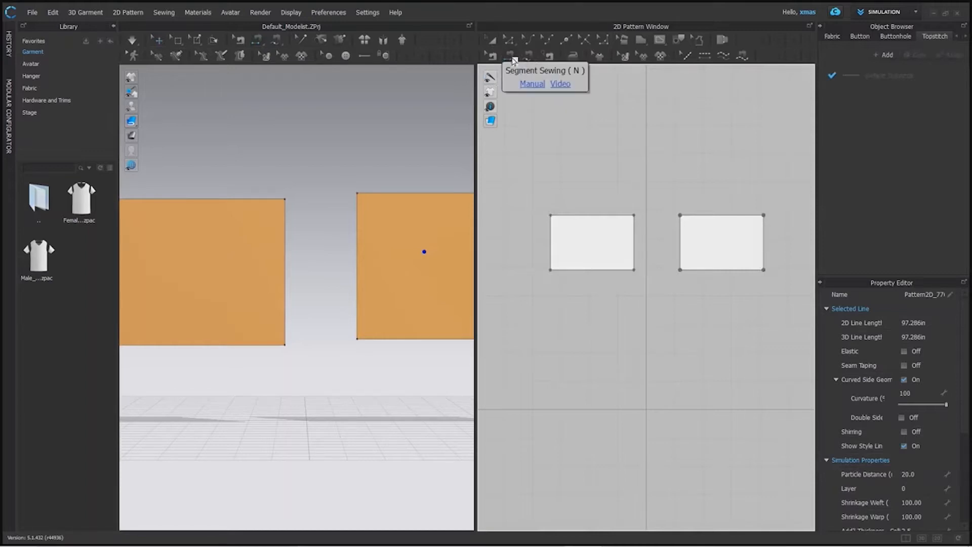
left_click(635, 239)
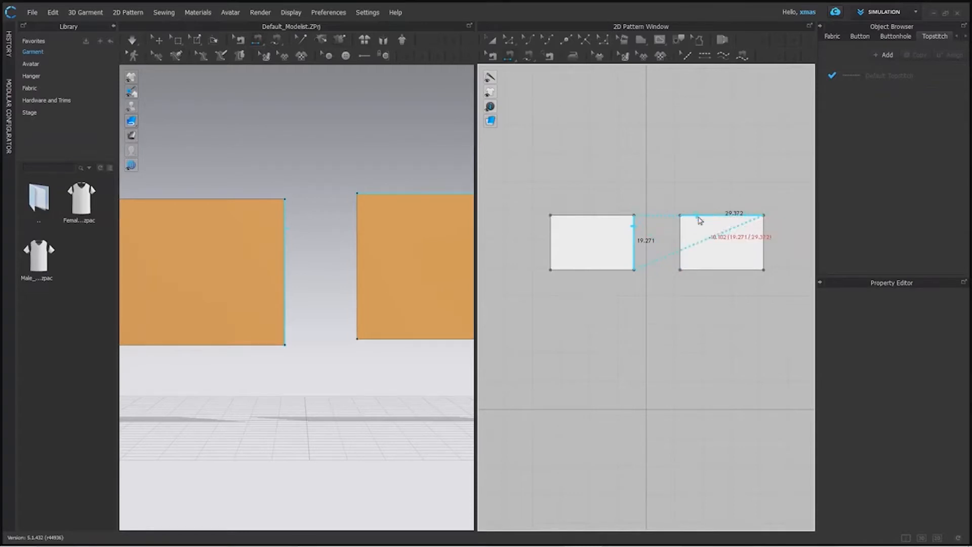
left_click(749, 217)
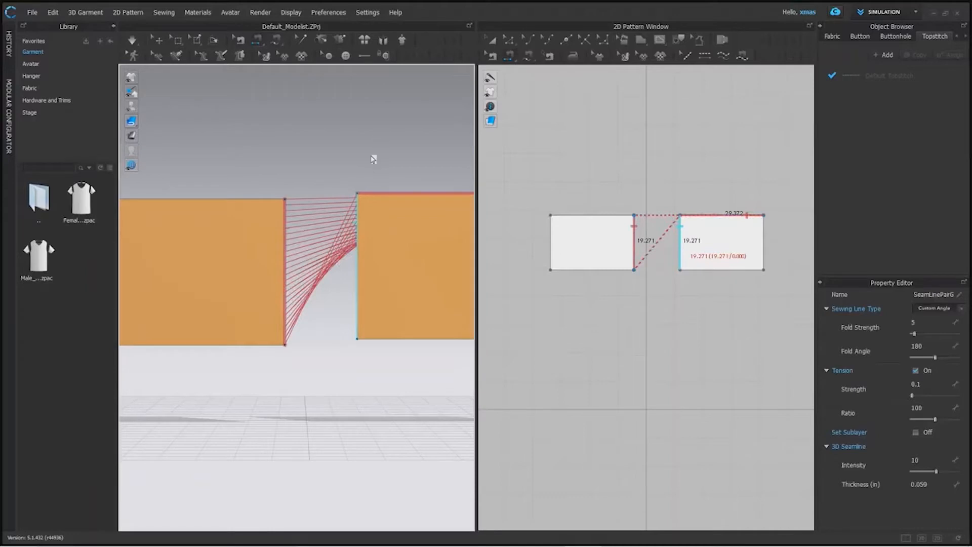
middle_click_drag(369, 162, 245, 184)
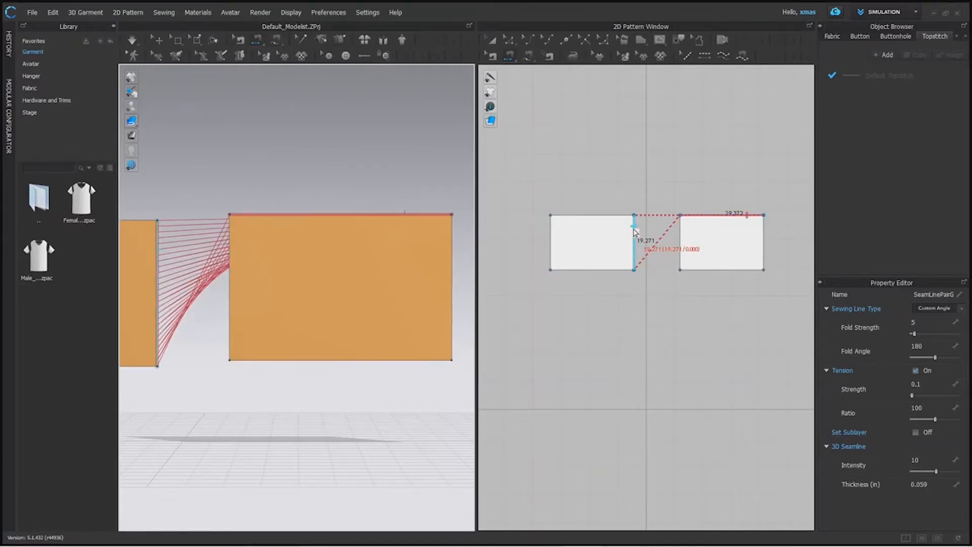
left_click(748, 213)
left_click(634, 227)
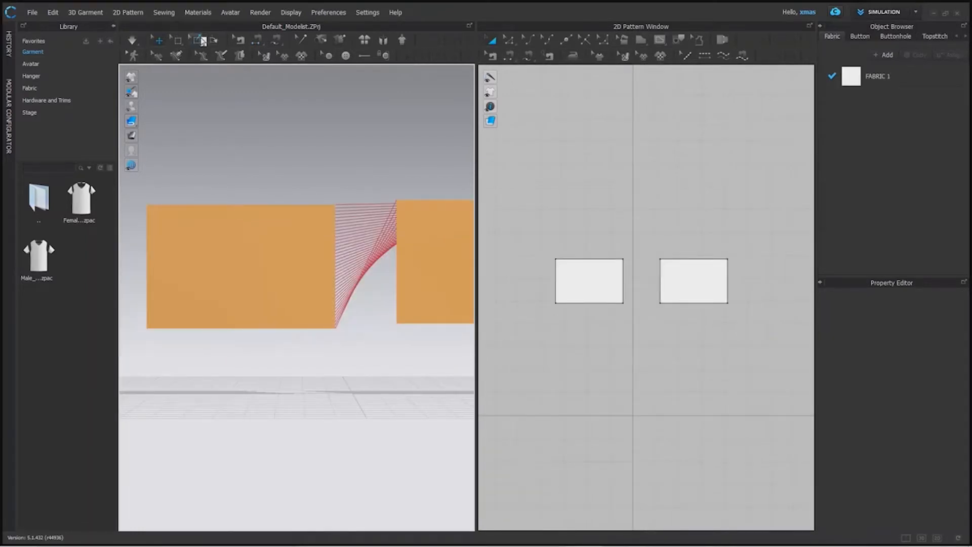
Pin a narrow strip along the left rectangle's top edge in the 3D window using box selection.
left_click(201, 37)
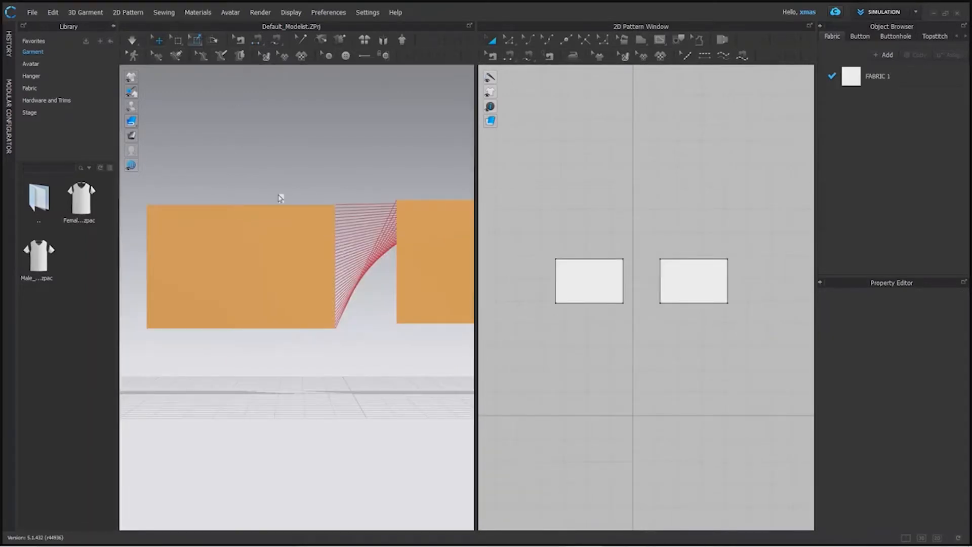
left_click_drag(138, 189, 351, 220)
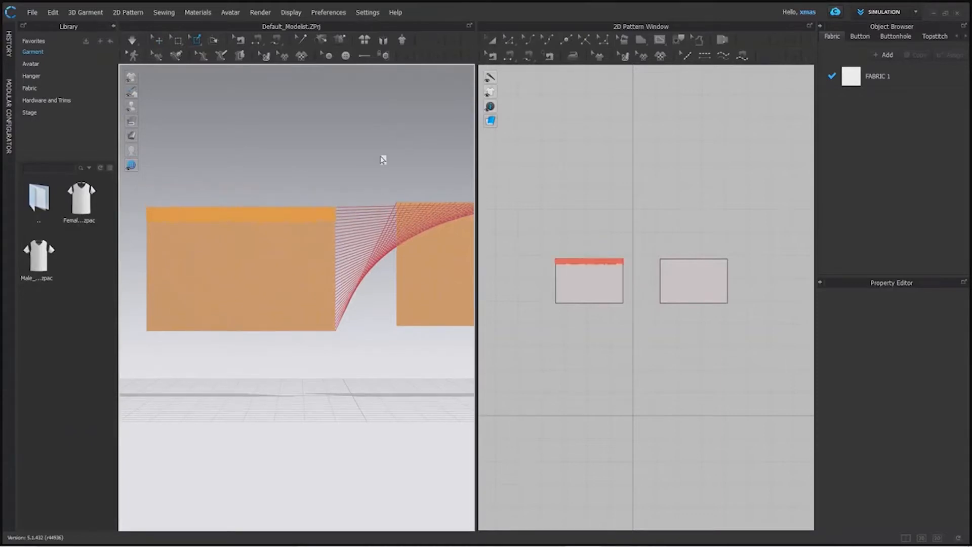
Start the simulation to join the sewn edges, and pull on the right rectangle's free corner while it drapes.
middle_click_drag(384, 157, 243, 148)
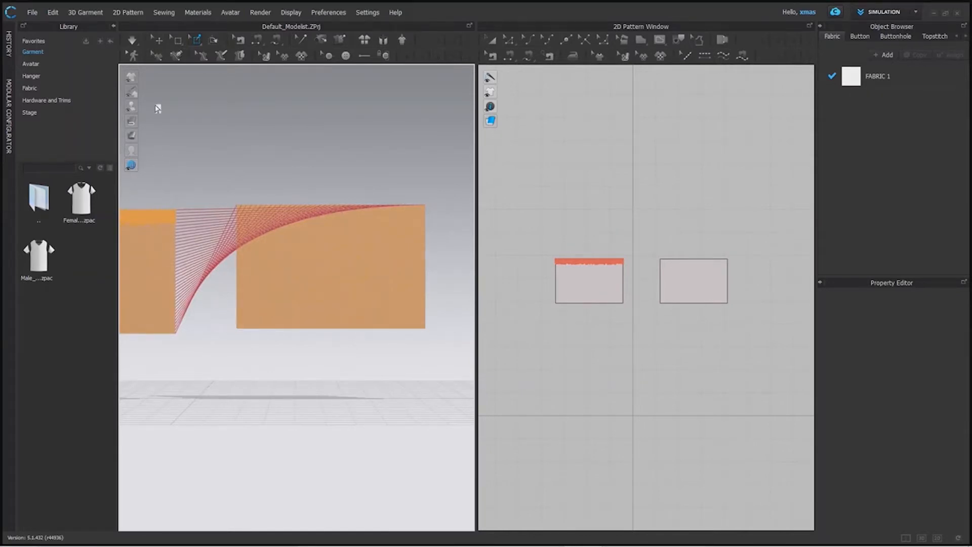
left_click(134, 45)
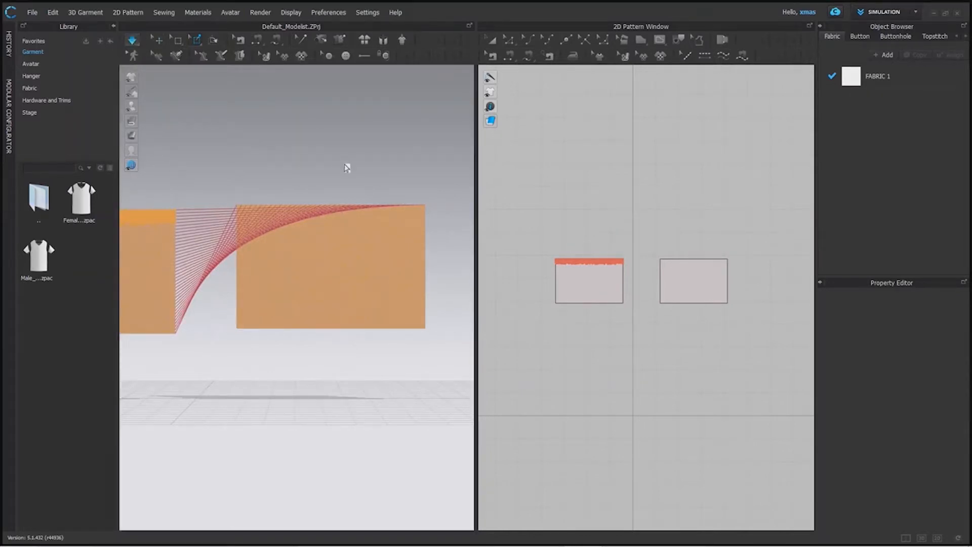
mouse_move(329, 206)
left_mouse_down()
mouse_move(334, 196)
mouse_move(340, 213)
left_mouse_up()
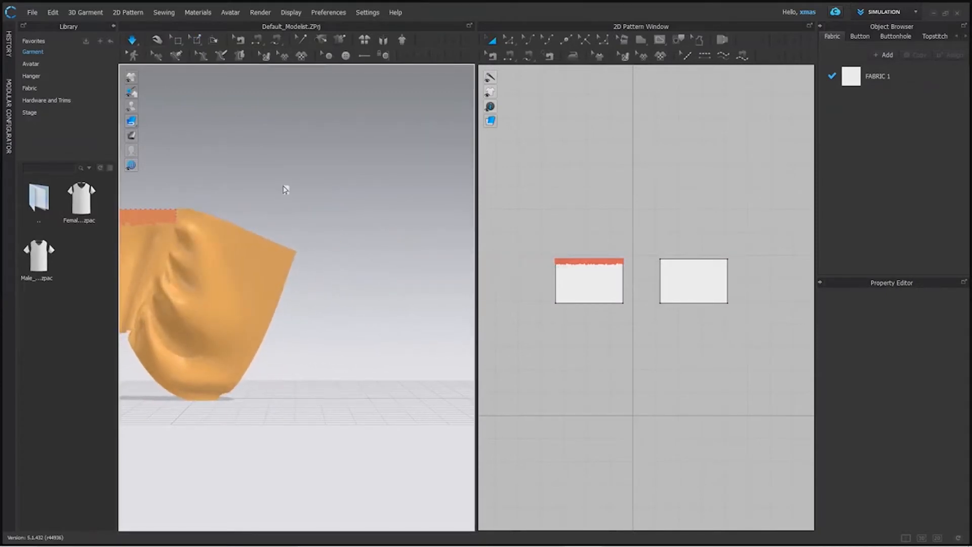
left_click(295, 252)
left_click_drag(281, 258, 307, 159)
Compare the lengths of the two sewn edges in the 2D window and examine the draped seam up close in 3D.
scroll(704, 303, "up", 4)
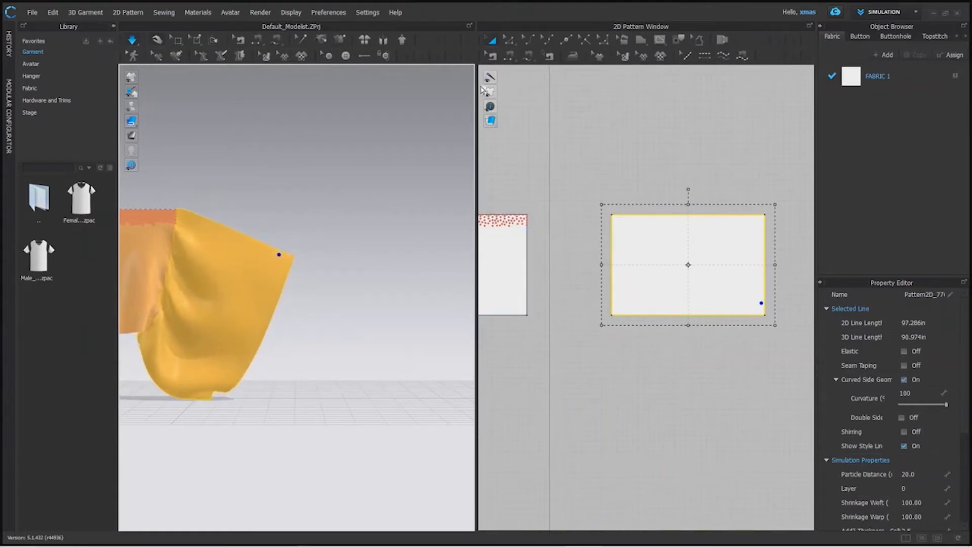
key("z")
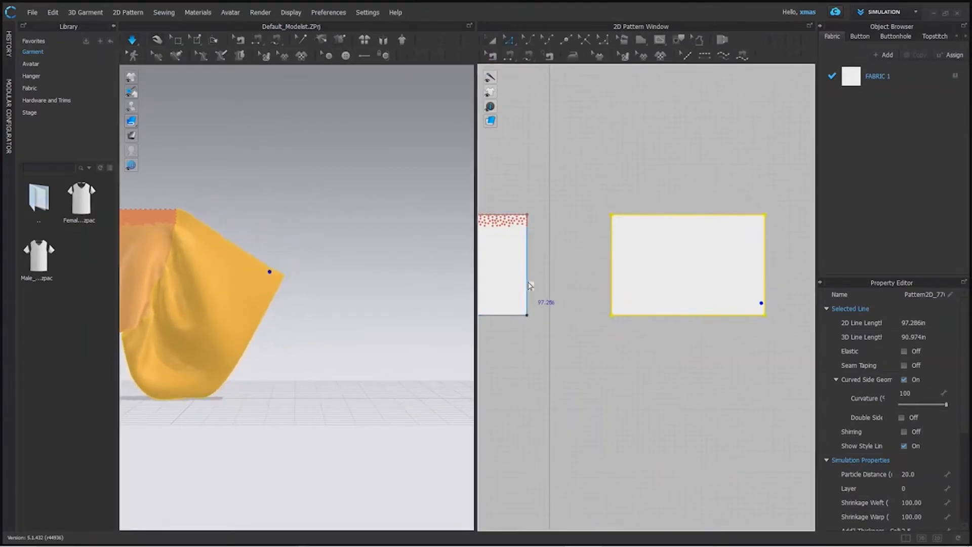
left_click(528, 282)
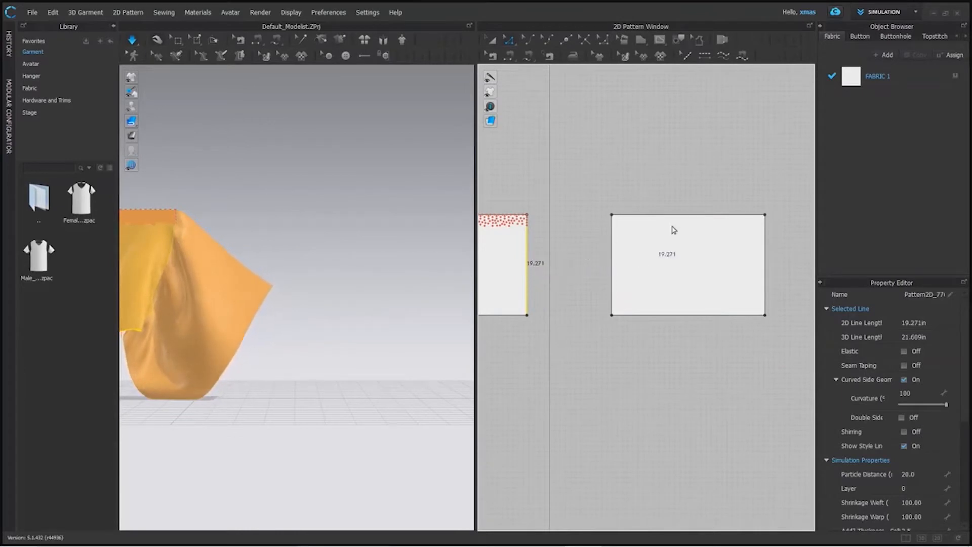
left_click(704, 216)
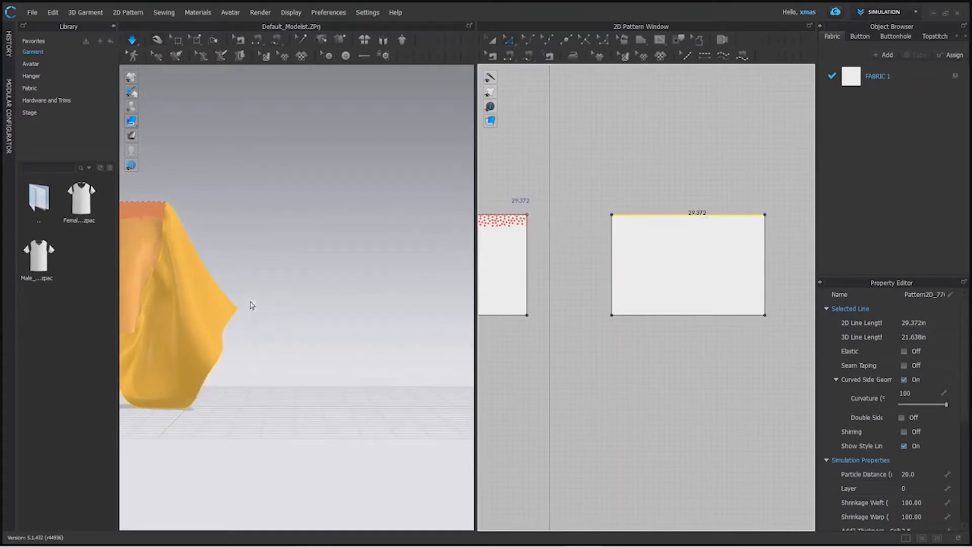
middle_click_drag(252, 305, 303, 229)
scroll(254, 160, "up", 3)
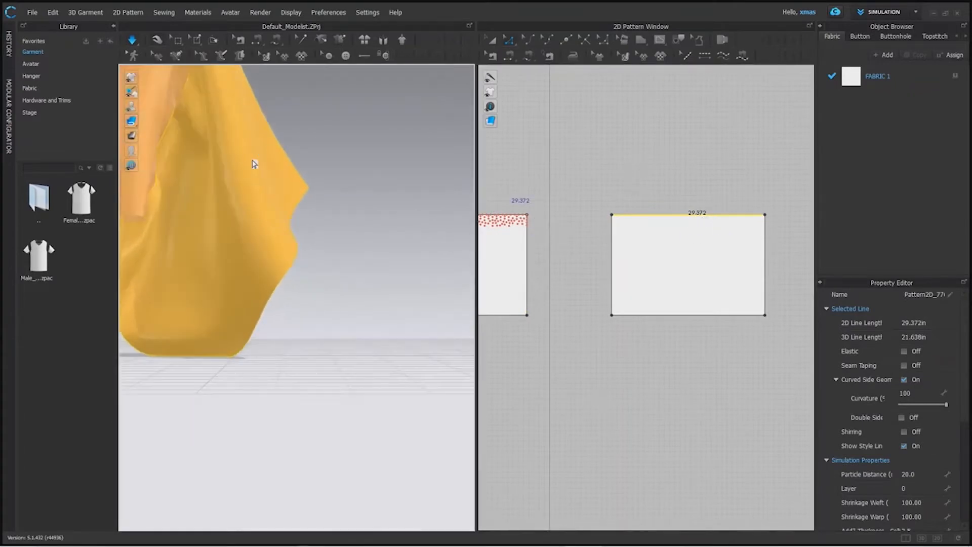
middle_click_drag(256, 177, 318, 284)
scroll(318, 289, "up", 1)
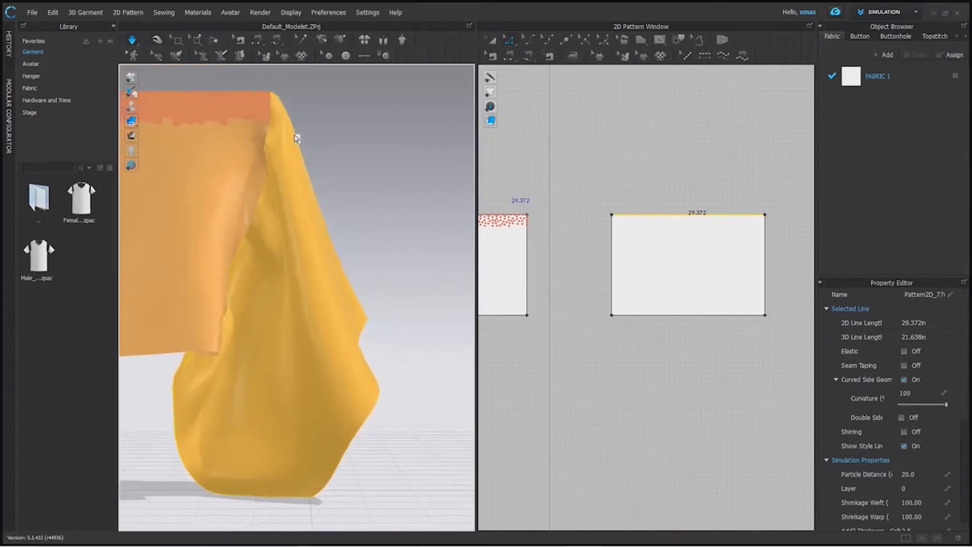
left_click(371, 223)
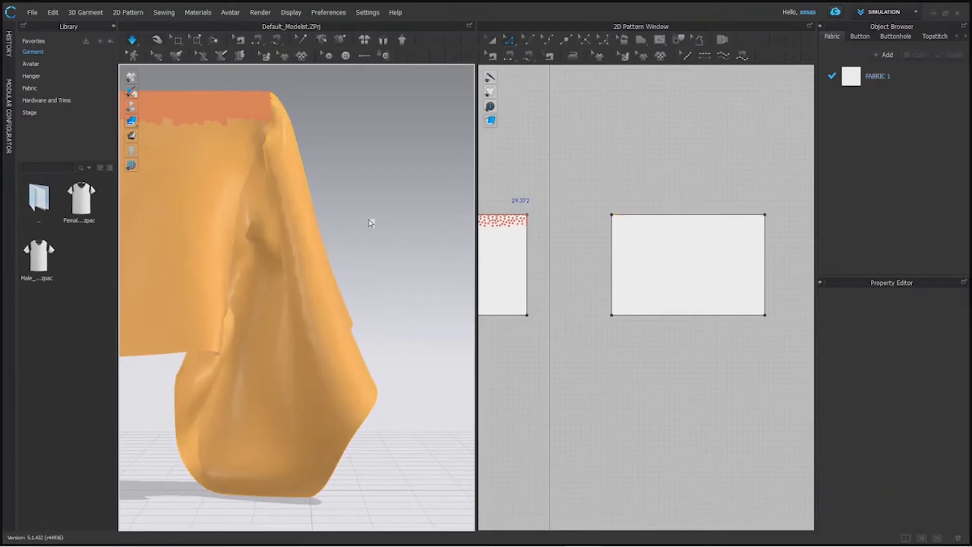
Pull up the right rectangle's draped fabric, and unstrengthen both patterns while the simulation runs.
left_click_drag(352, 336, 461, 93)
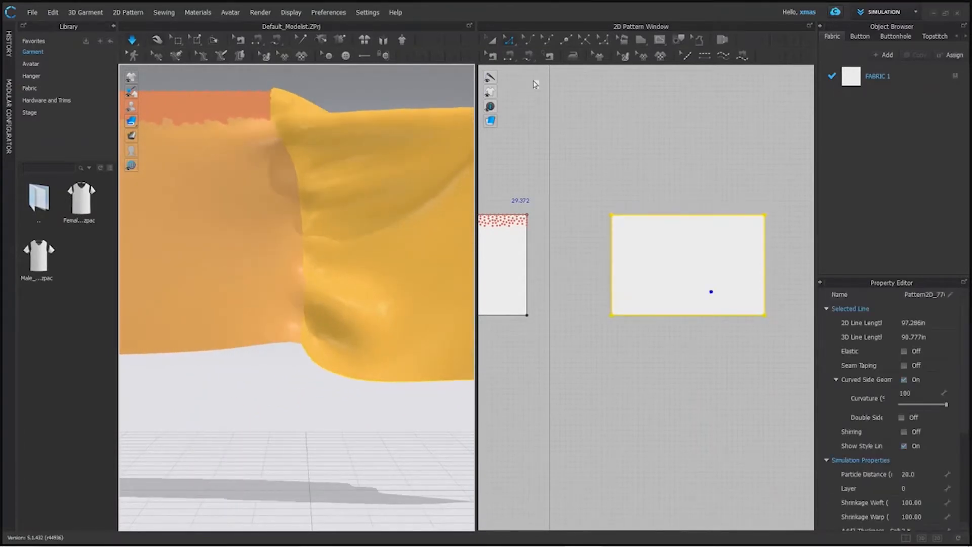
right_click(246, 212)
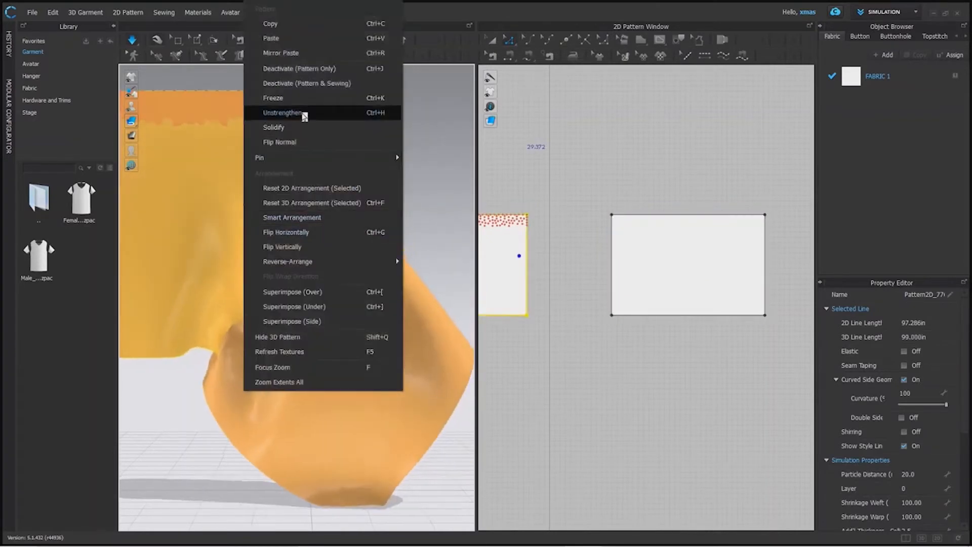
left_click(306, 112)
right_click(339, 306)
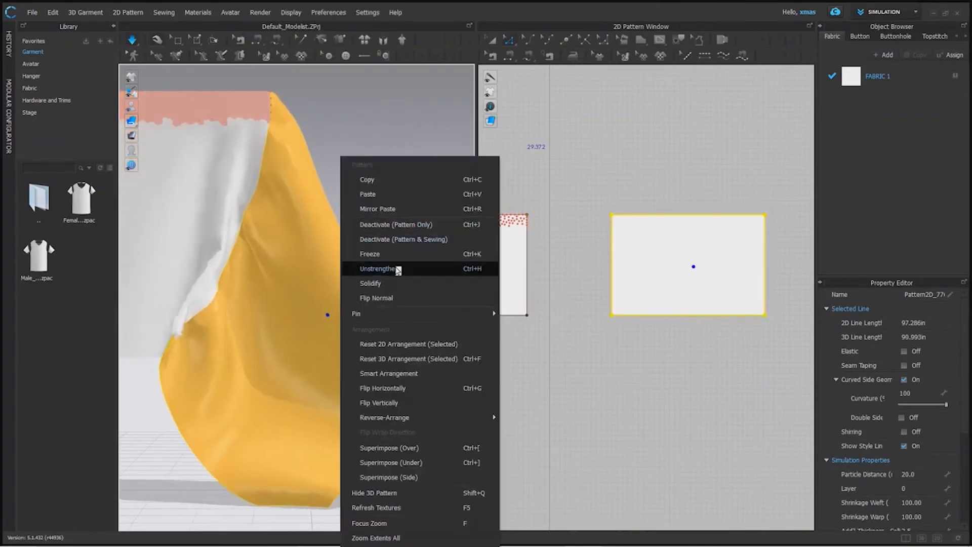
left_click(446, 269)
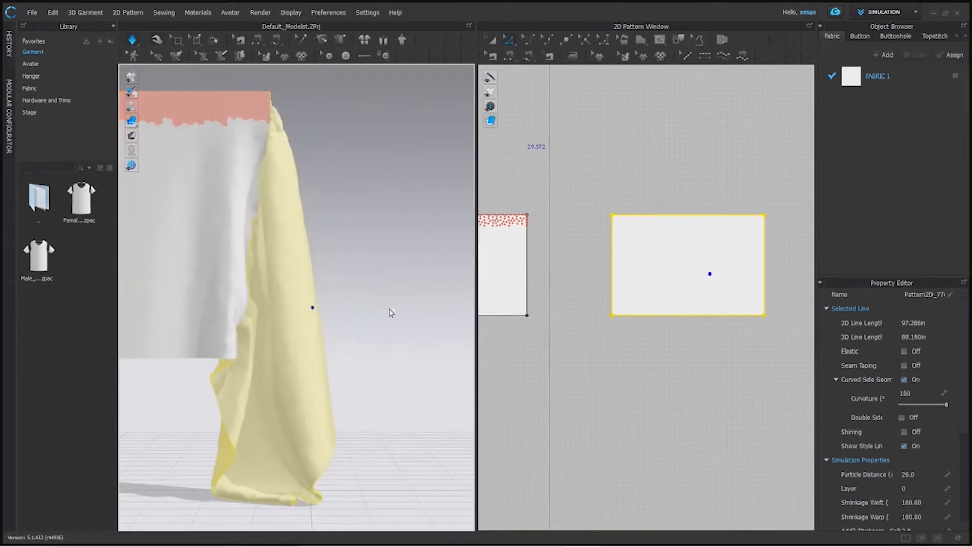
Pull on the softened right rectangle in the running simulation, and toggle Strengthen for both patterns from the reverse side.
left_click_drag(301, 348, 376, 282)
right_click_drag(407, 221, 150, 256)
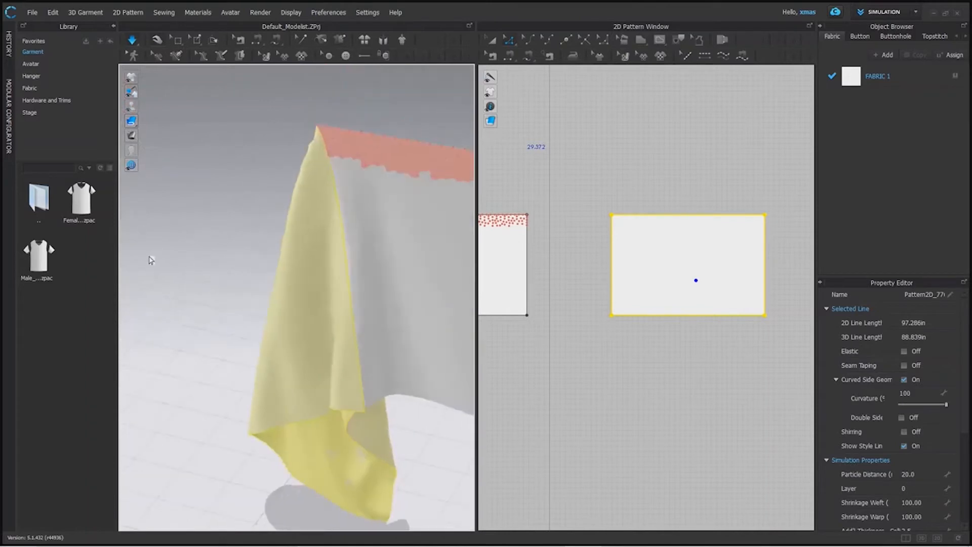
left_click_drag(329, 337, 353, 215)
key("ctrl+h")
left_click(353, 204)
key("ctrl+h")
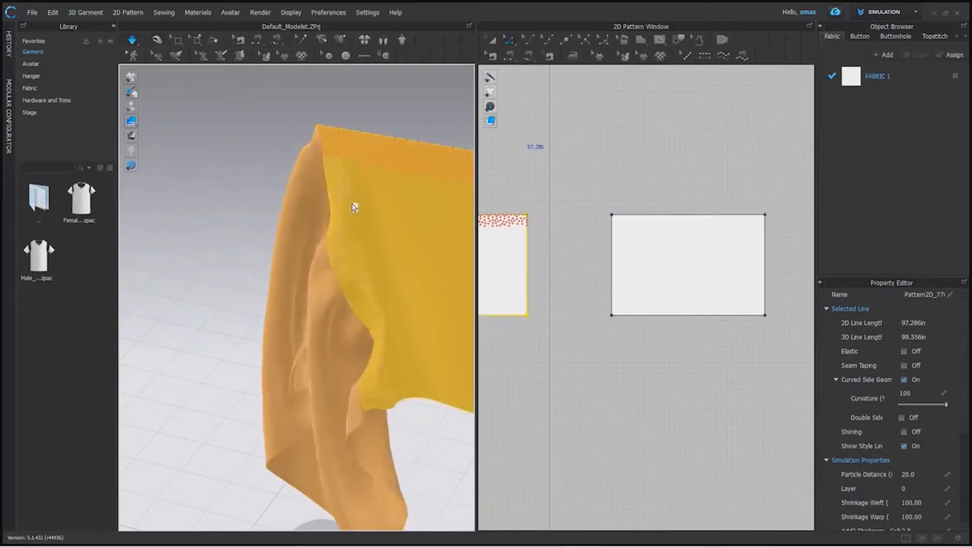
Undo the simulation and strengthening changes back to the flat arrangement with the seam still open.
left_click(352, 205)
key("ctrl+z")
key("ctrl+z")
key("ctrl+z")
key("ctrl+z")
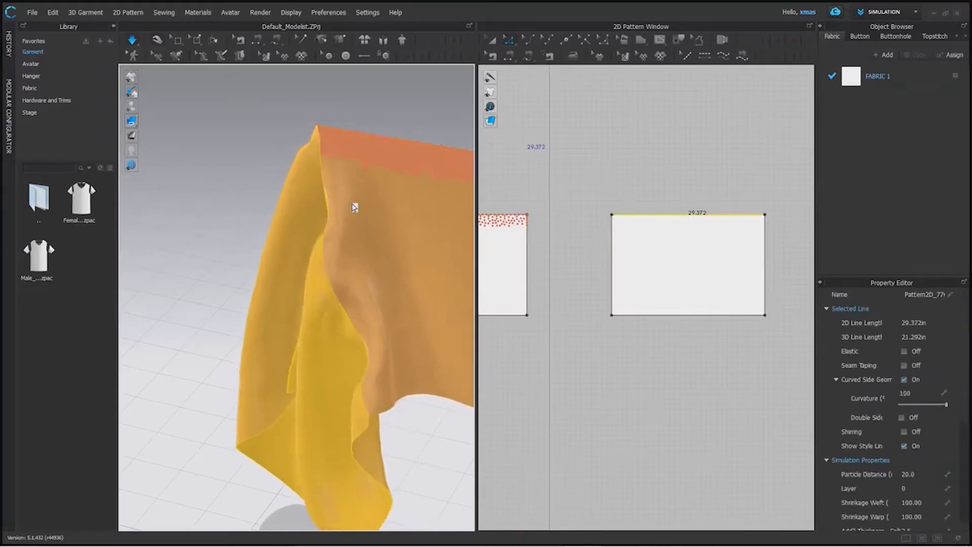
key("ctrl+z")
key("ctrl+z")
right_click_drag(297, 293, 167, 335)
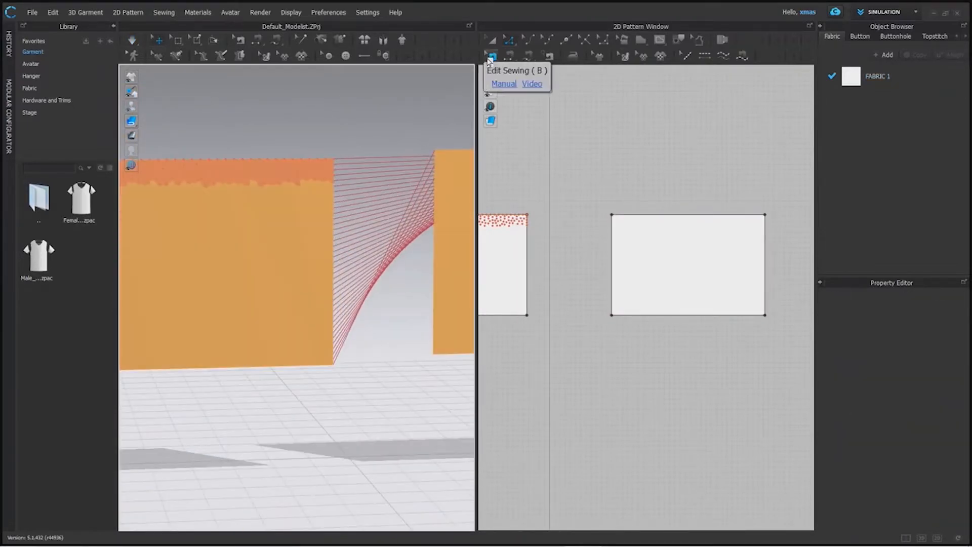
Delete the seam between the left rectangle's right edge and the right rectangle's top edge with Edit Sewing.
left_click(489, 59)
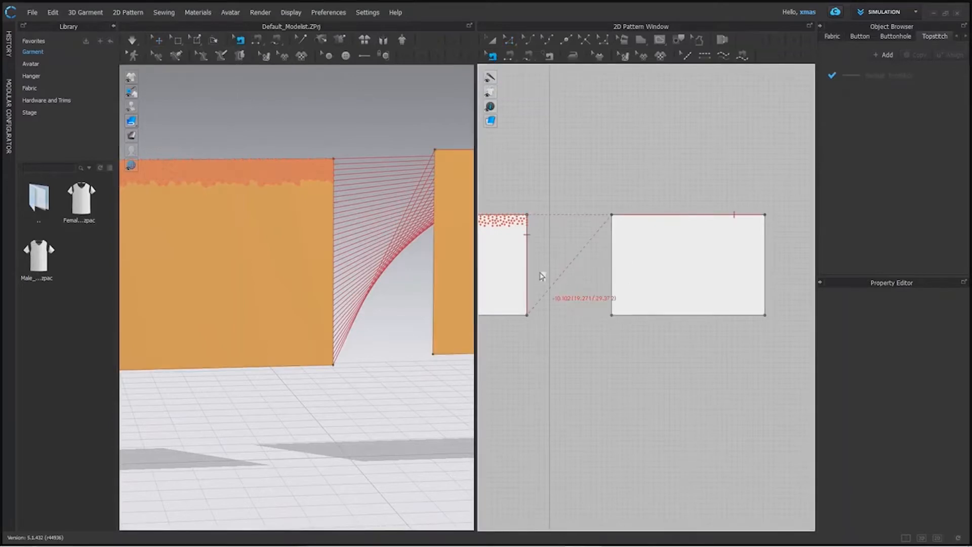
left_click(687, 217)
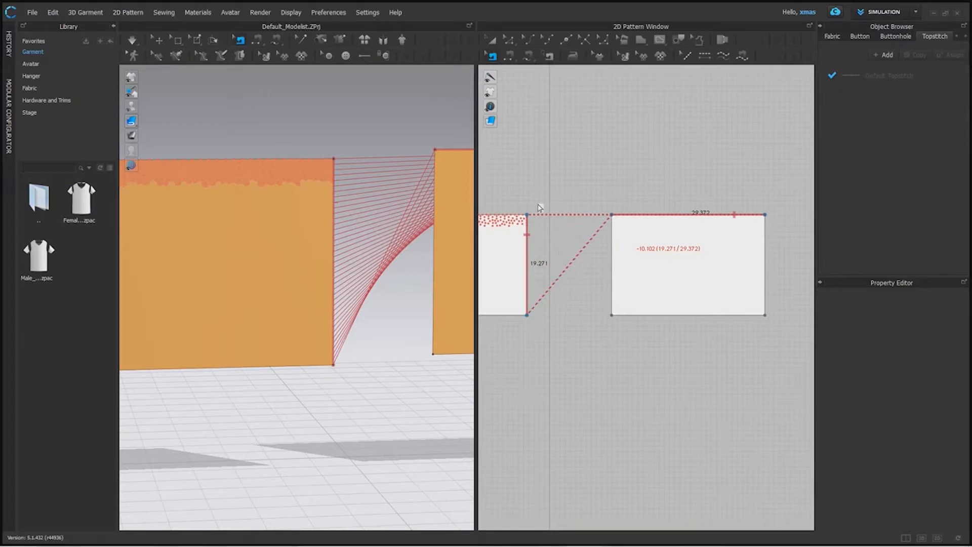
key("ctrl+z")
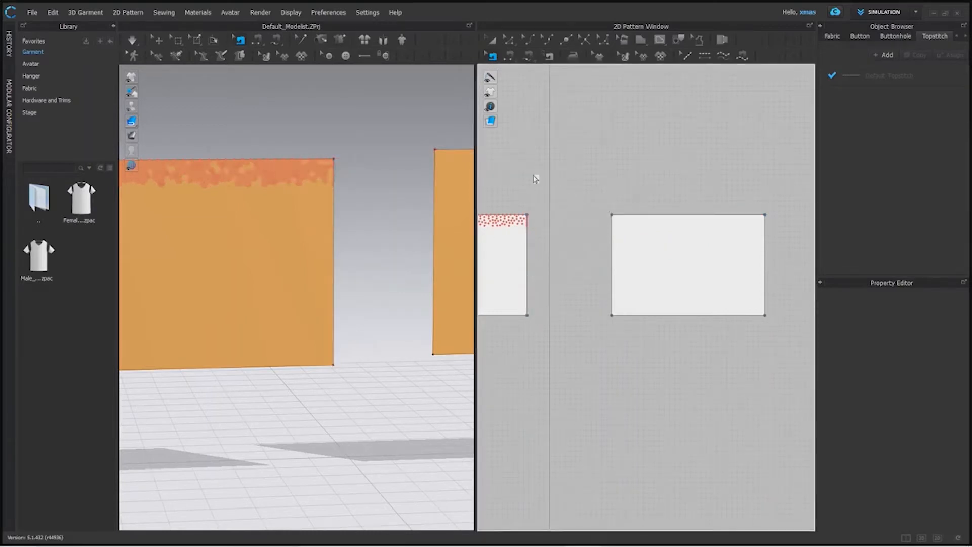
Sew the left rectangle's right edge to the right rectangle's left edge in opposite directions with Segment Sewing, so the seam lines cross.
scroll(550, 313, "down", 2)
scroll(551, 316, "up", 1)
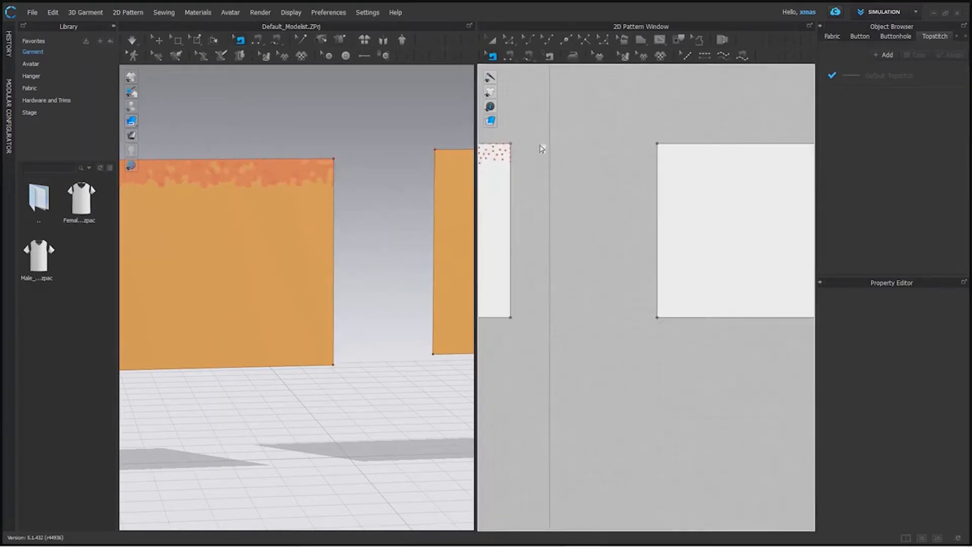
left_click(512, 57)
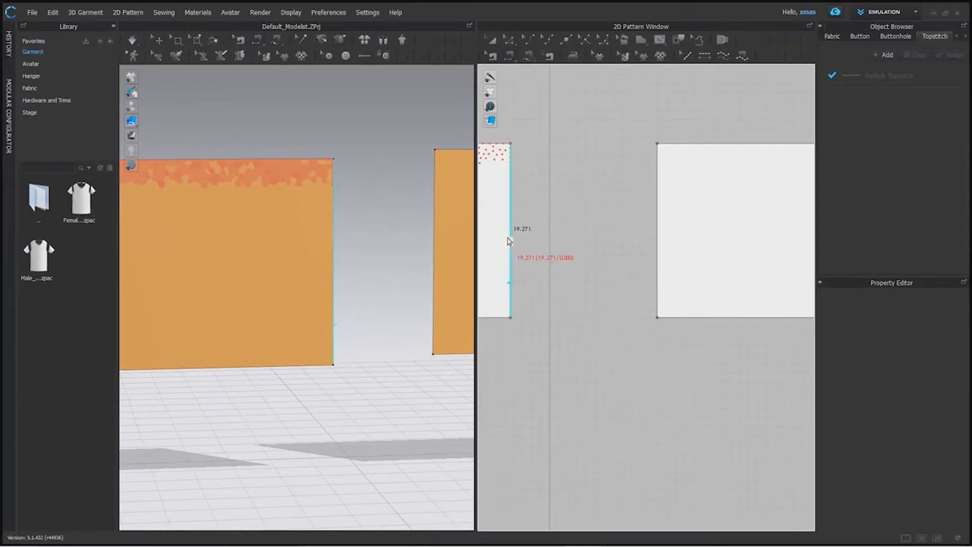
left_click(509, 241)
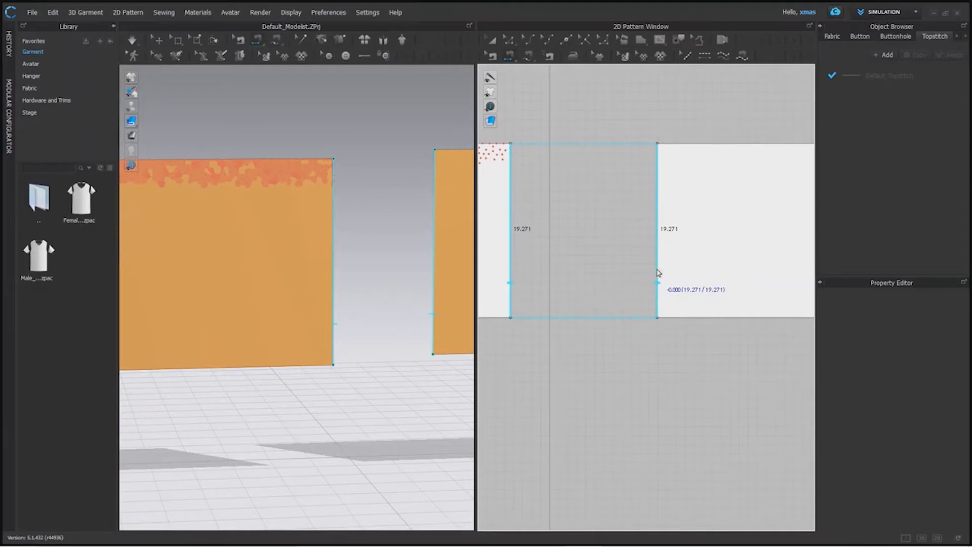
left_click(655, 204)
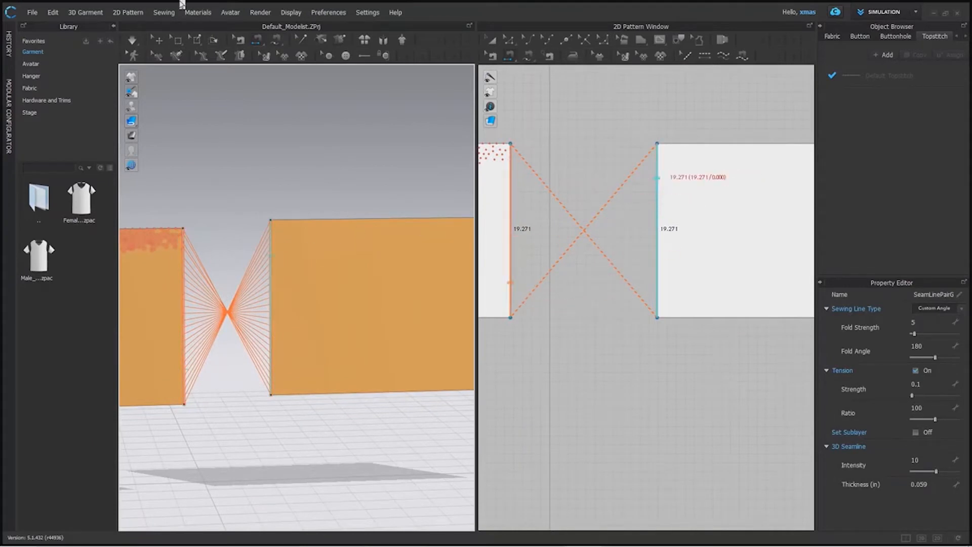
Move the right rectangle closer to the left one in the 3D window and pin a vertical strip along its right edge.
left_click(197, 39)
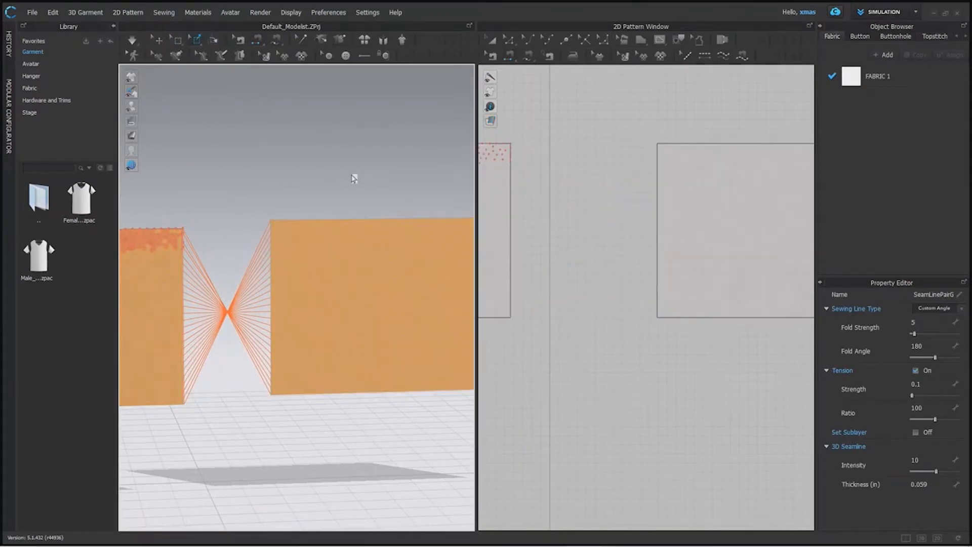
left_click(162, 42)
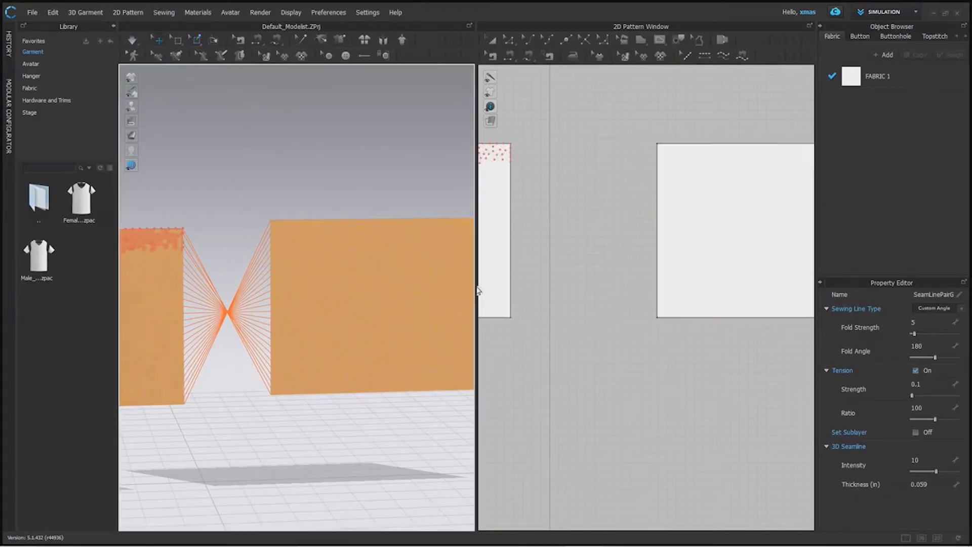
left_click_drag(395, 283, 332, 282)
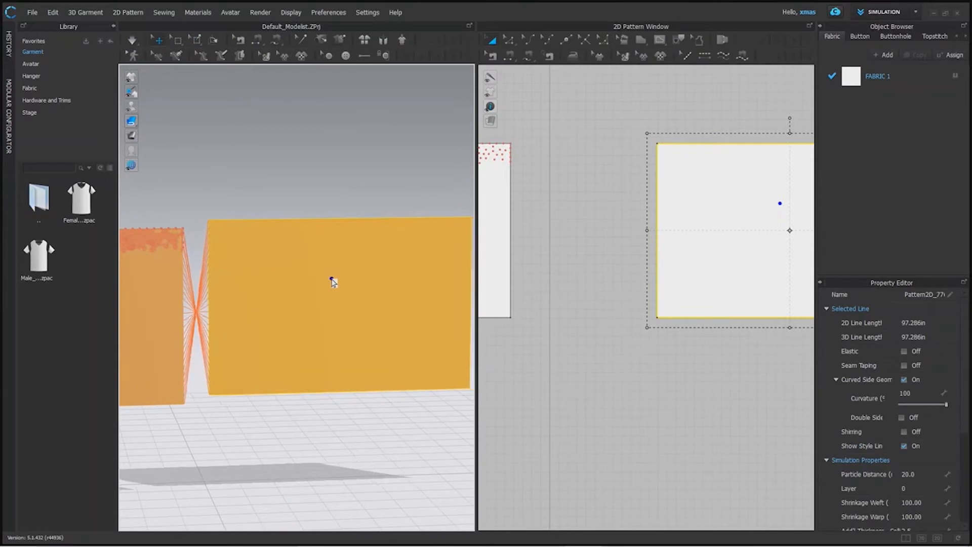
left_click(197, 41)
left_click_drag(428, 188, 483, 427)
Simulate the crossed seam between the pinned rectangles and examine the joined fabric from the front and back.
left_click(131, 42)
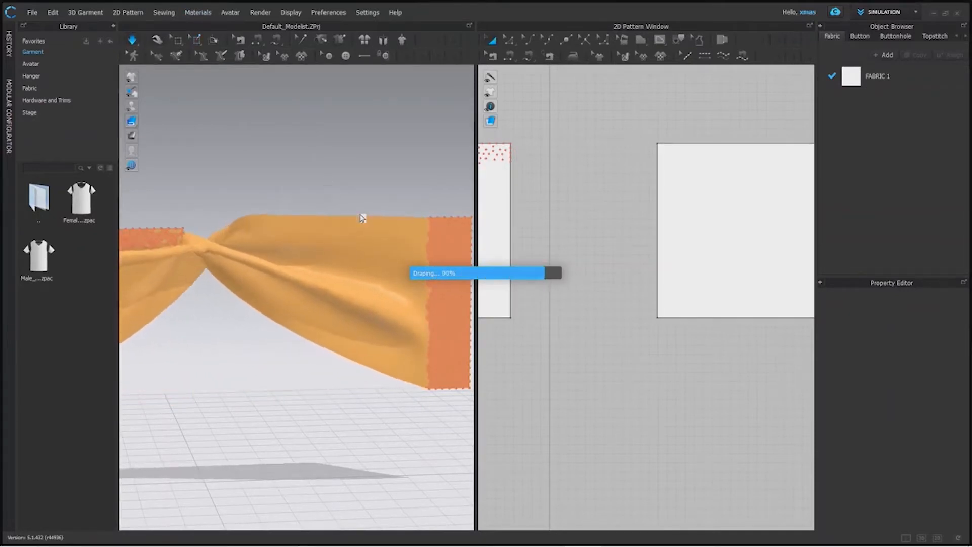
right_click_drag(375, 198, 333, 212)
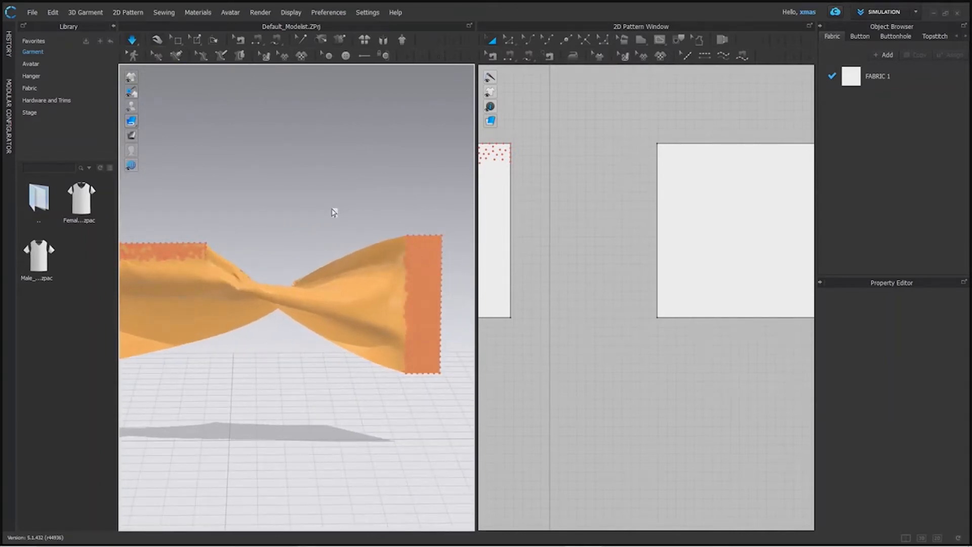
right_click_drag(420, 318, 217, 341)
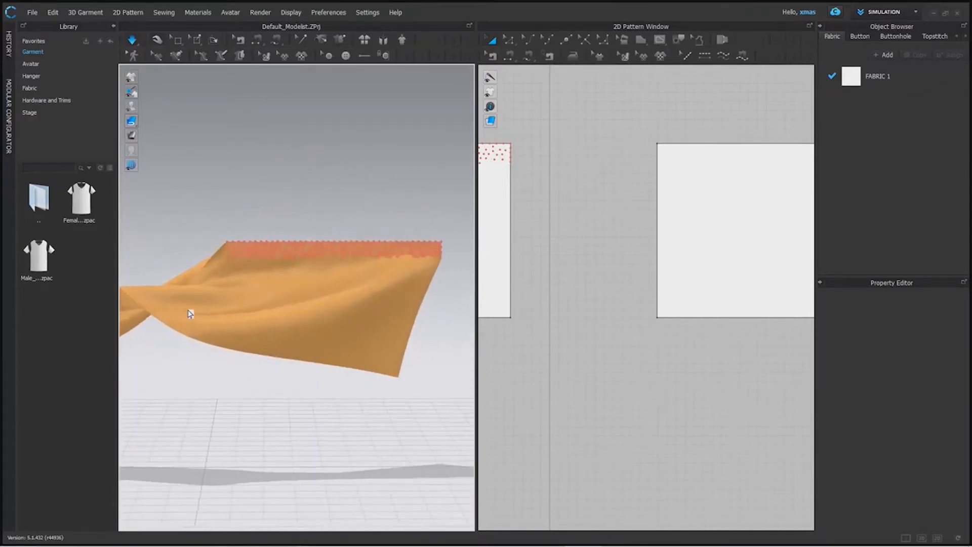
right_click_drag(191, 310, 412, 306)
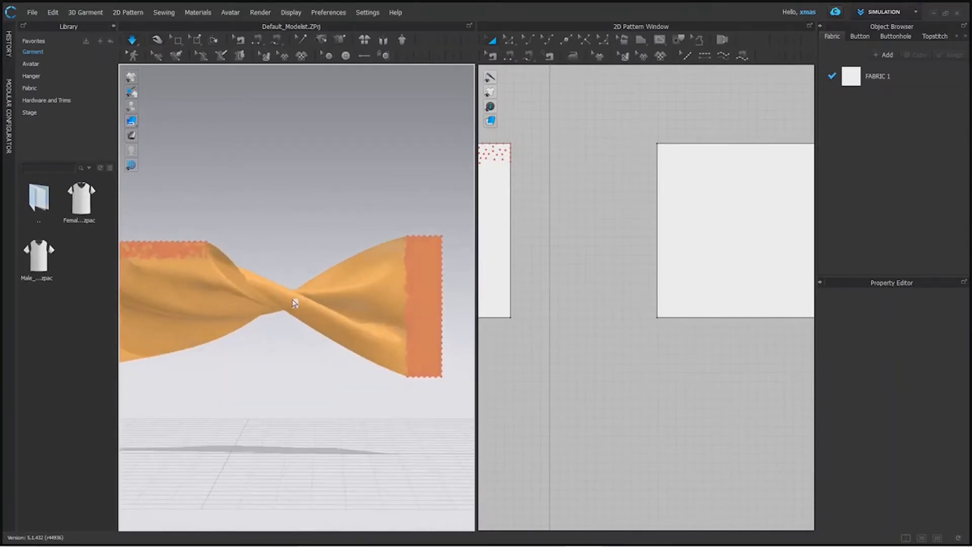
scroll(294, 303, "down", 3)
scroll(250, 292, "down", 1)
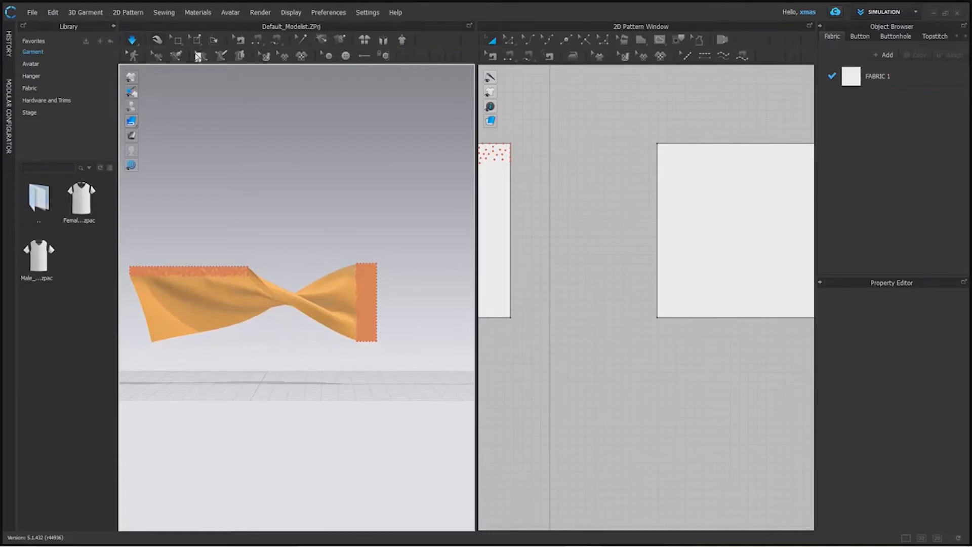
Undo the simulation and delete the crossed seam between the two facing edges with Edit Sewing.
key("ctrl+z")
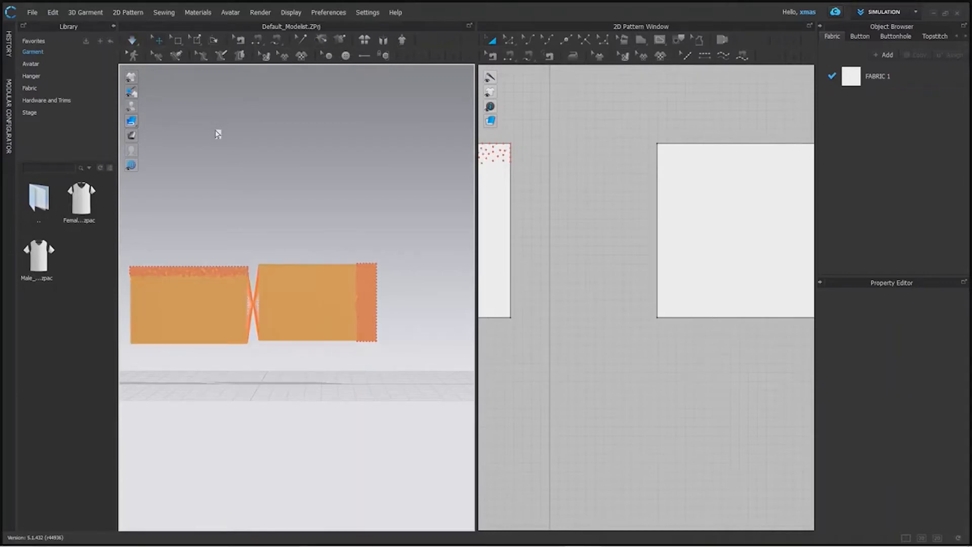
left_click(495, 56)
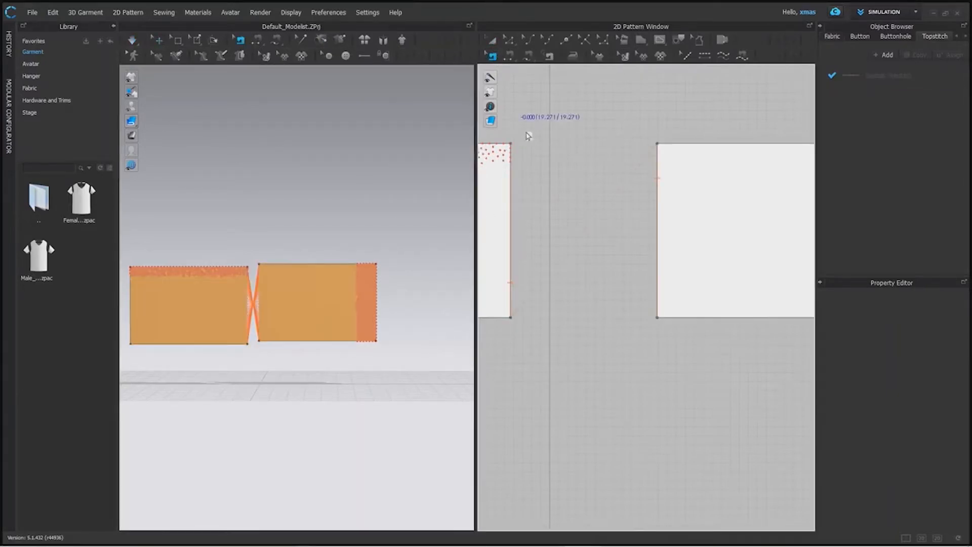
left_click(511, 218)
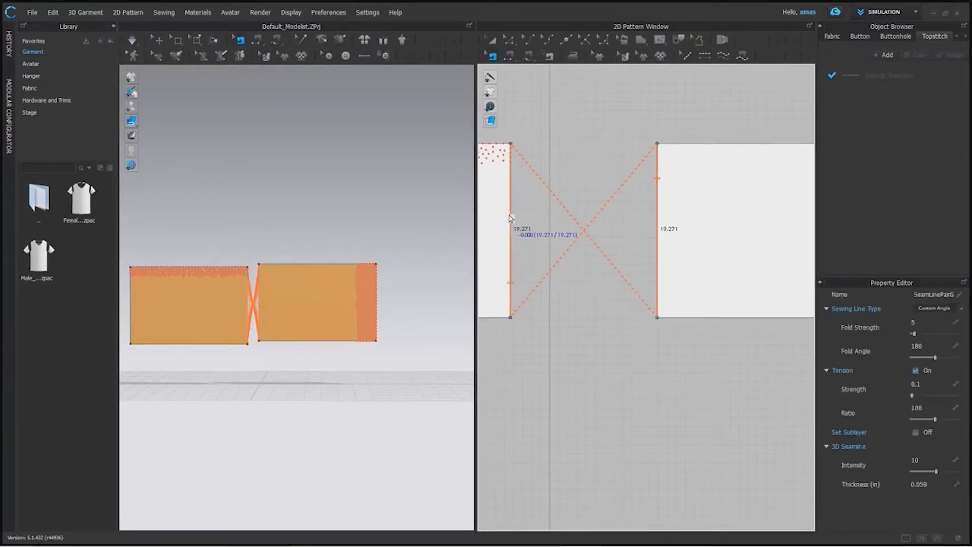
key("Delete")
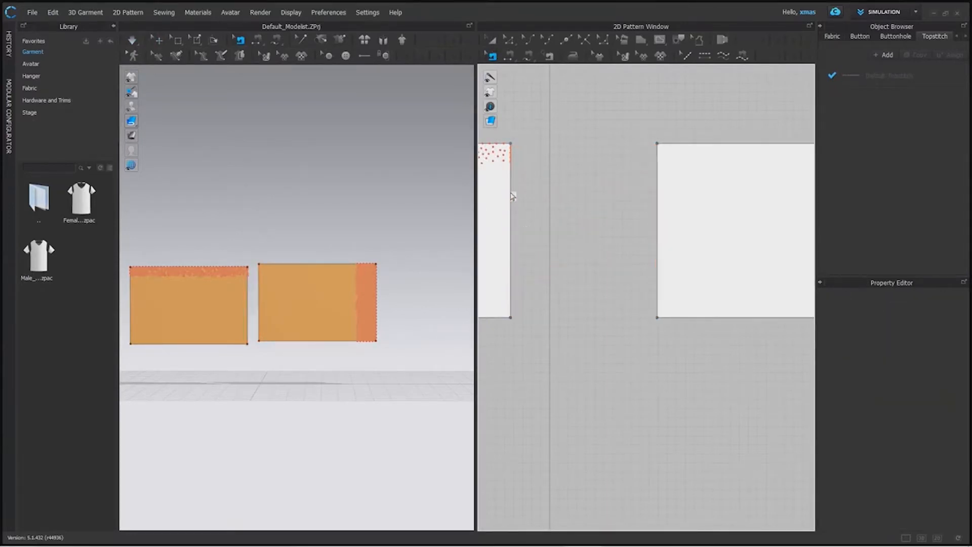
Define the M side of an M:N Segment Sewing from the left rectangle's right and bottom edges.
left_click(510, 56)
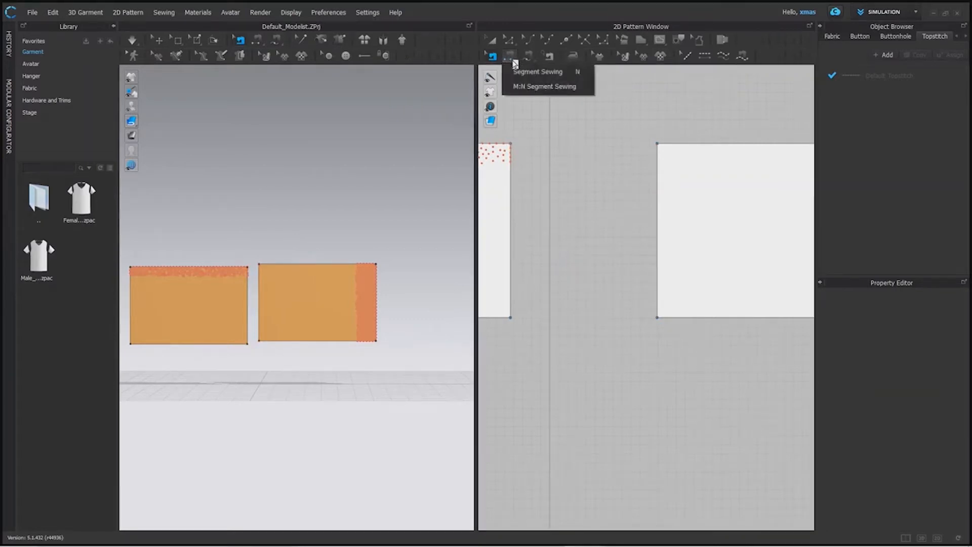
left_click(521, 88)
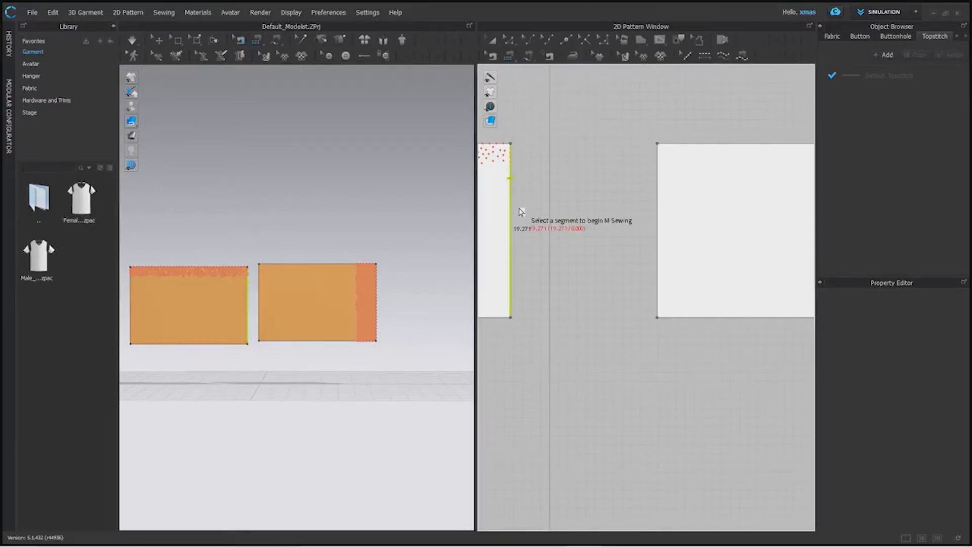
left_click(521, 207)
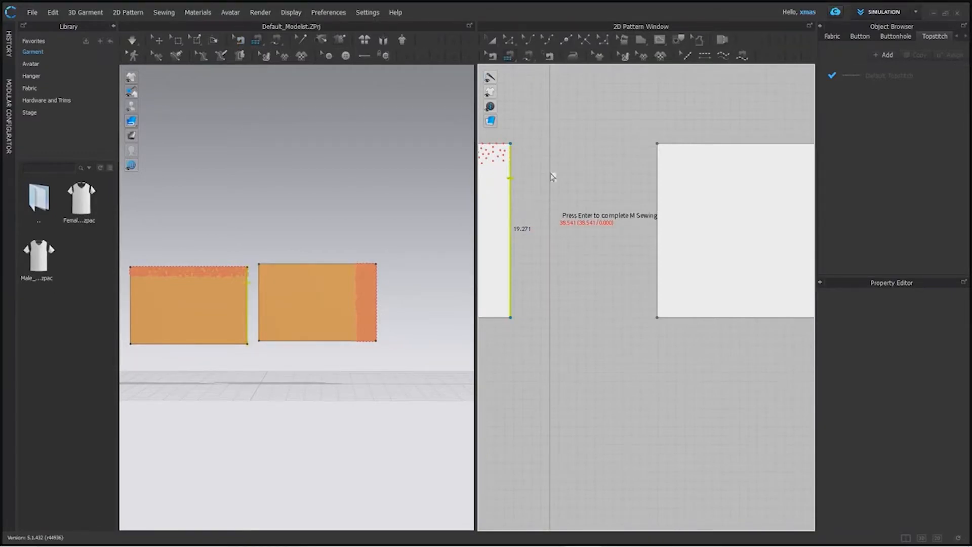
left_click(508, 59)
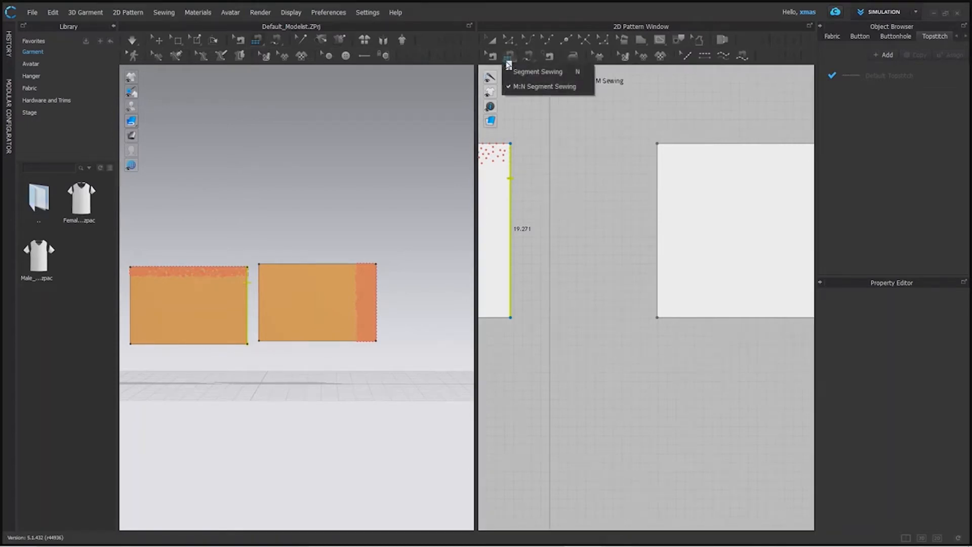
left_click(527, 86)
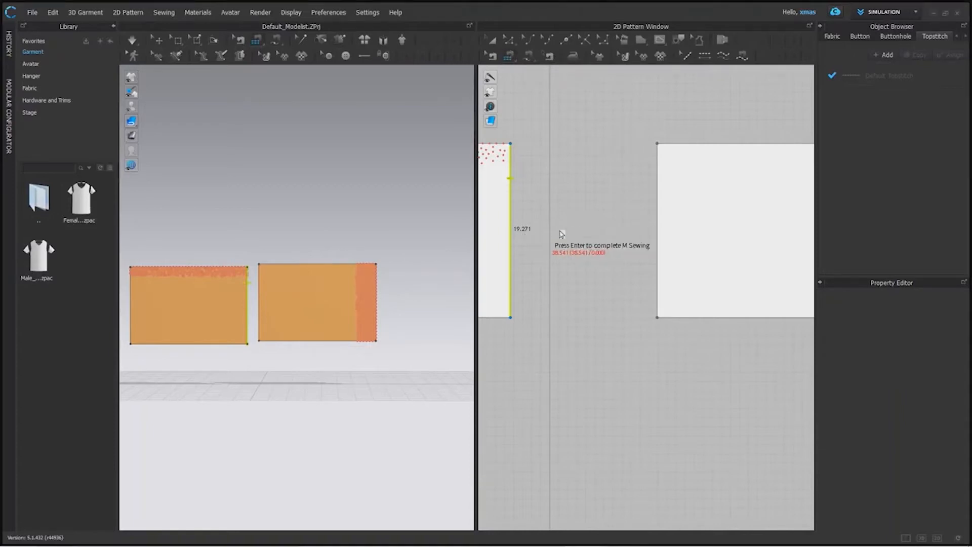
left_click(657, 235)
scroll(587, 264, "down", 4)
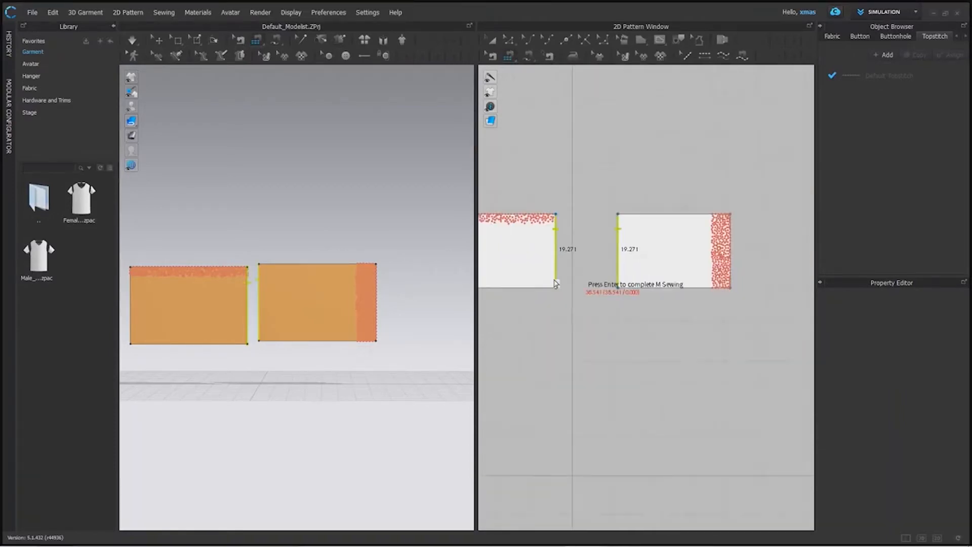
left_click(536, 287)
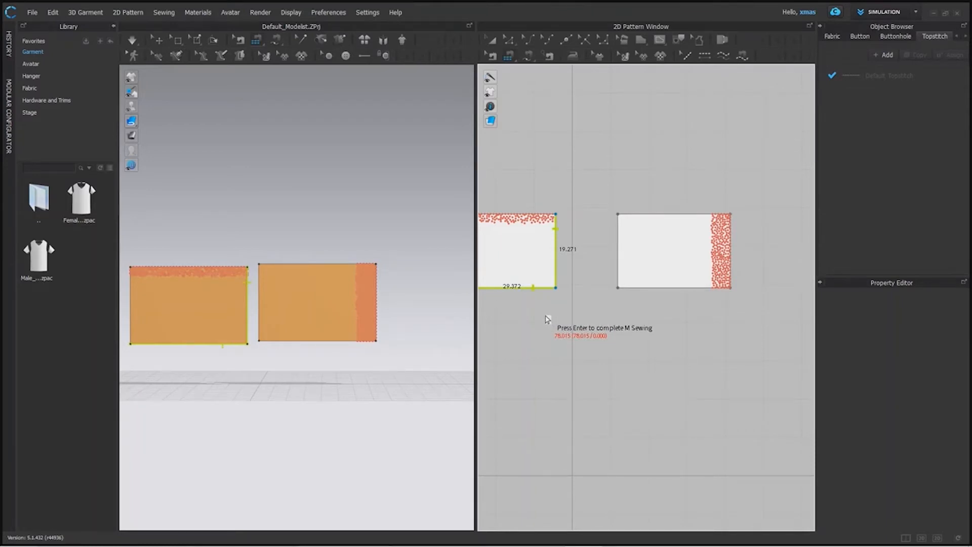
key("Return")
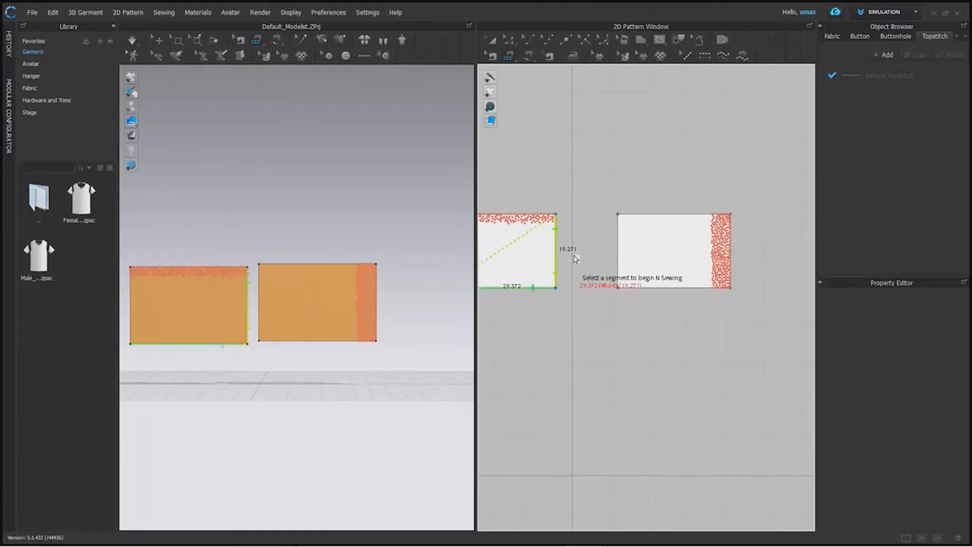
Pick the right rectangle's left and bottom edges as the N side of the M:N Segment Sewing.
left_click(626, 253)
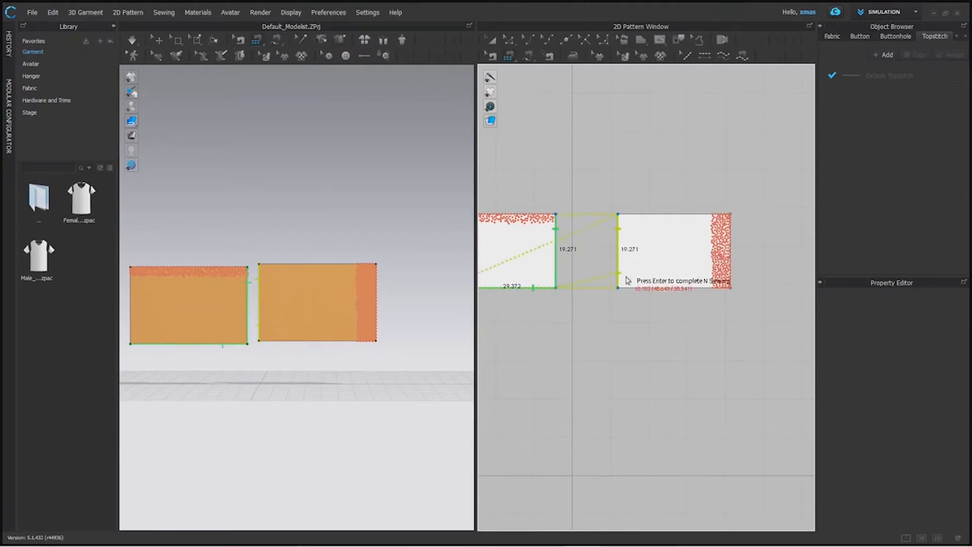
left_click(640, 287)
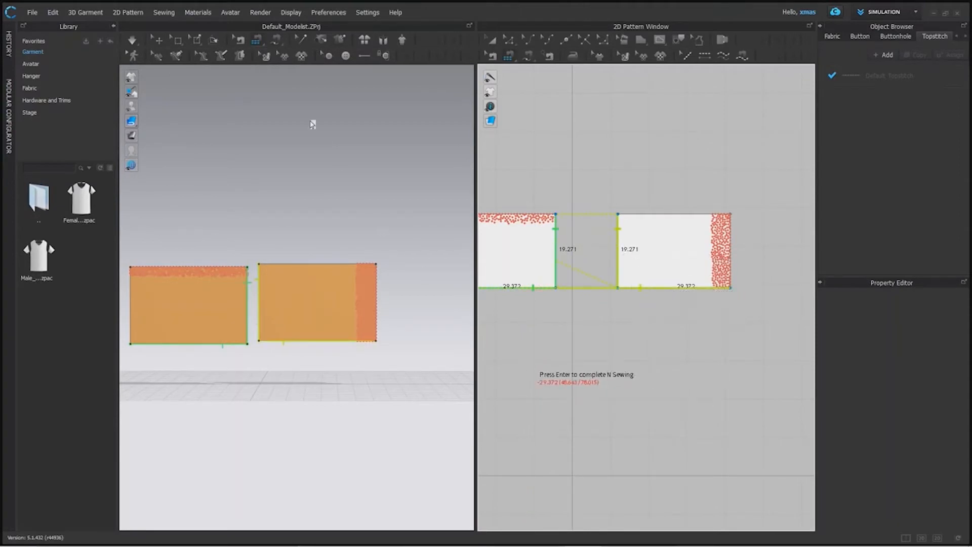
Delete the pinned vertical strip on the right rectangle in the 3D window.
left_click(197, 39)
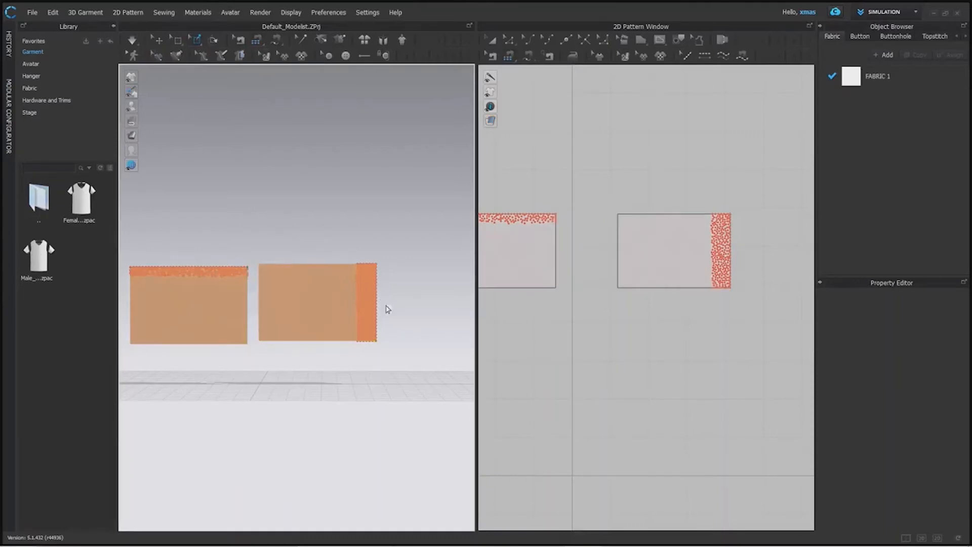
right_click(371, 303)
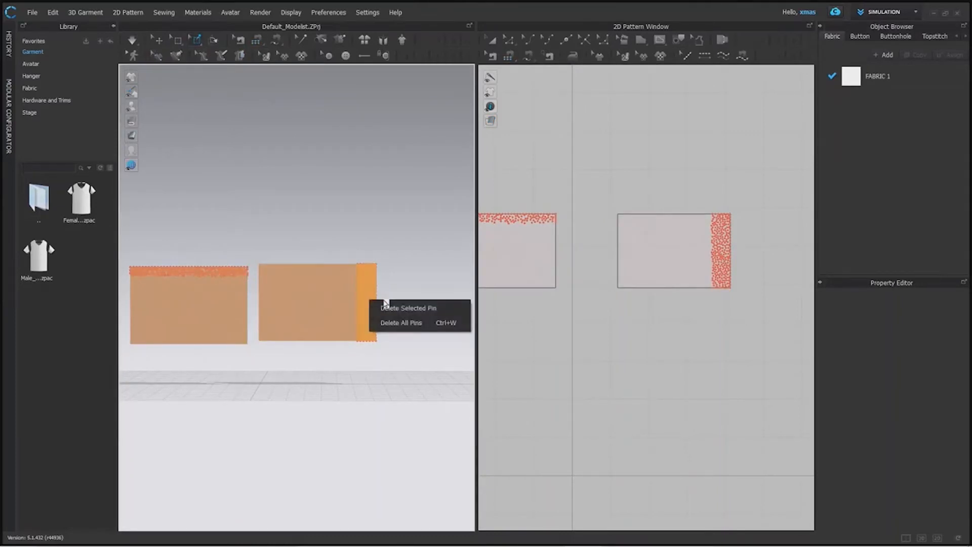
scroll(165, 318, "up", 3)
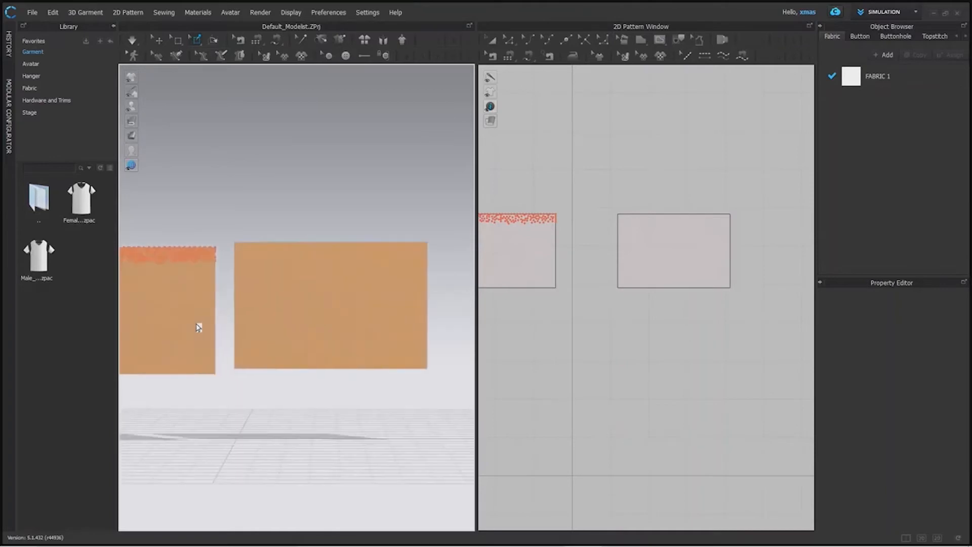
Set the left rectangle's right and bottom edges as the M side of a new M:N Segment Sewing.
left_click(158, 42)
left_click(508, 55)
left_click(555, 269)
left_click(528, 287)
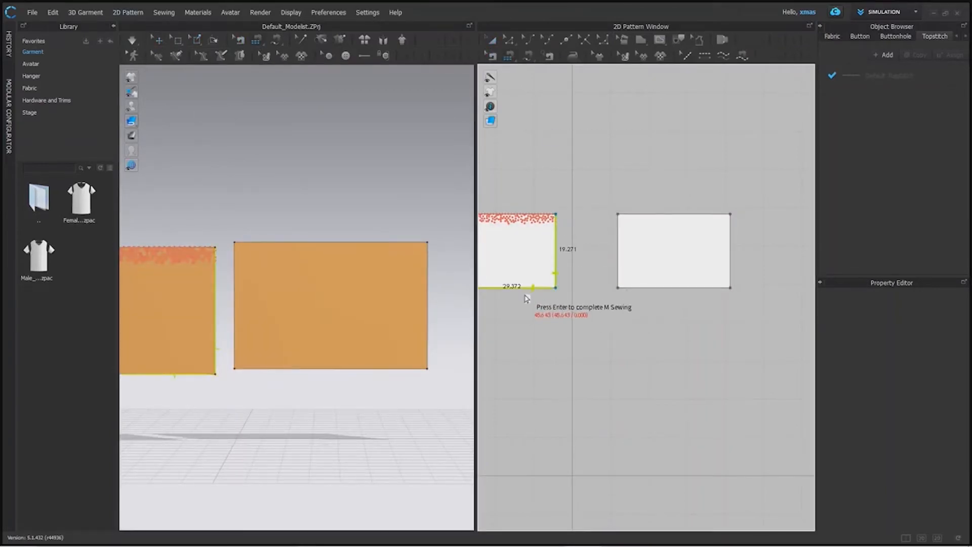
left_click(619, 244)
key("Return")
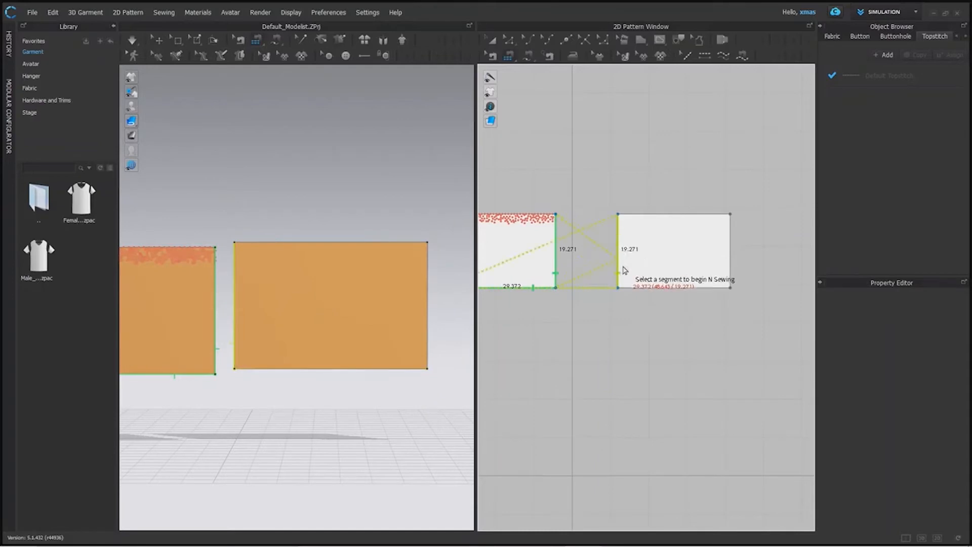
Complete the M:N seam with the right rectangle's left and bottom edges as the N side.
left_click(621, 271)
left_click(655, 288)
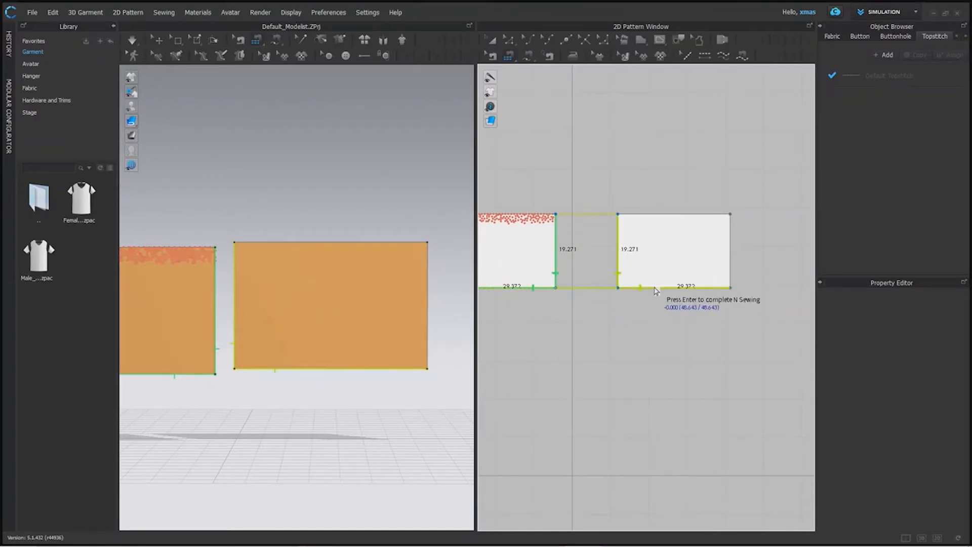
left_click(655, 291)
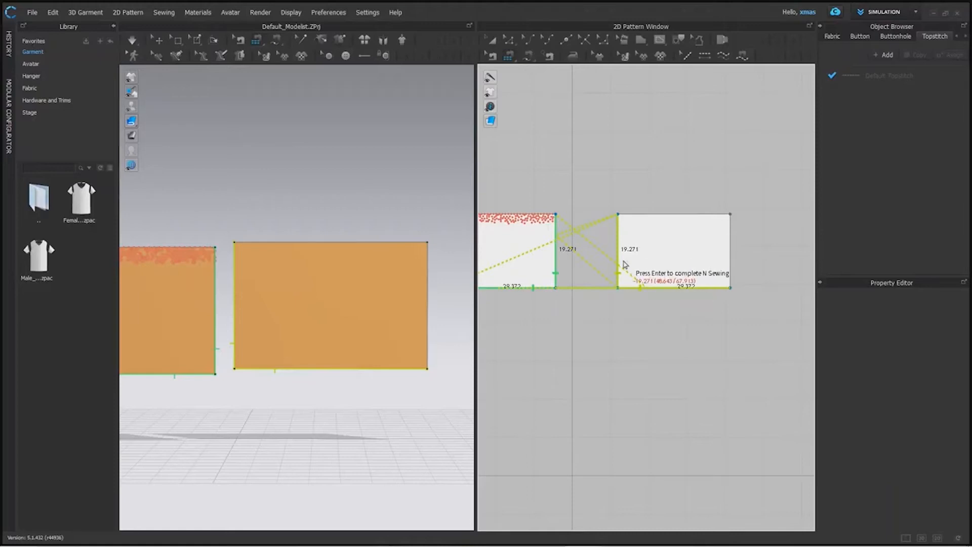
key("Return")
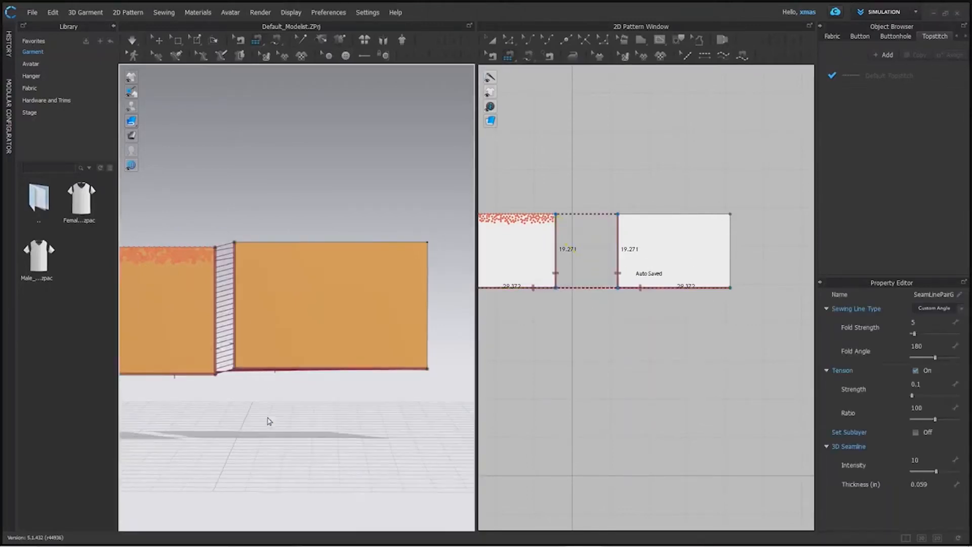
Simulate the M:N-sewn rectangles and pull on the draped fabric, examining it from both sides.
right_click_drag(269, 420, 221, 417)
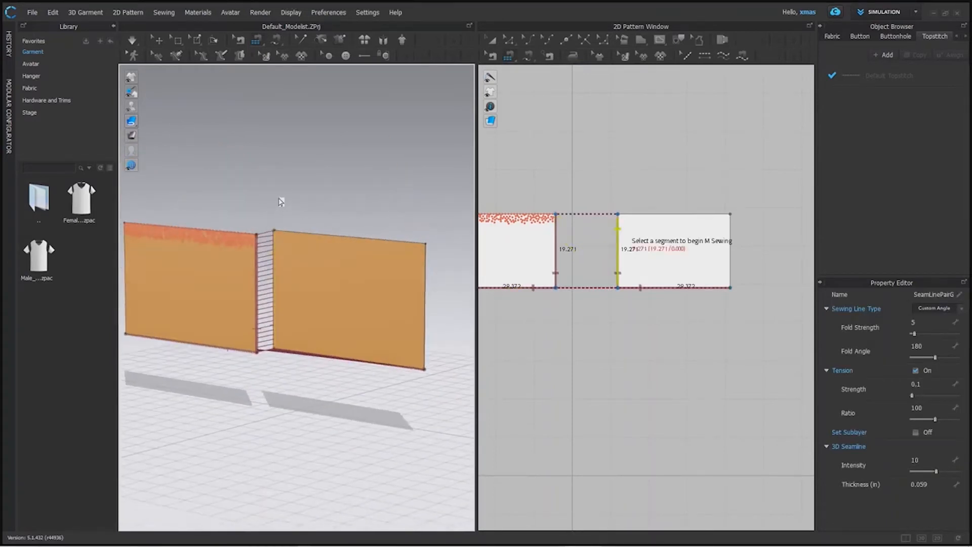
key("space")
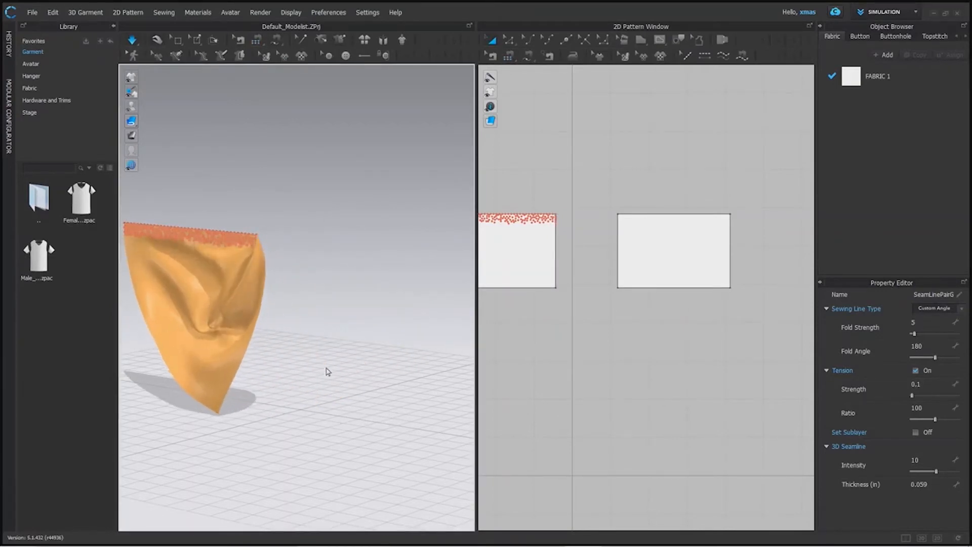
right_click_drag(326, 371, 274, 373)
left_click_drag(303, 243, 254, 187)
left_click_drag(298, 343, 217, 362)
right_click_drag(217, 362, 352, 360)
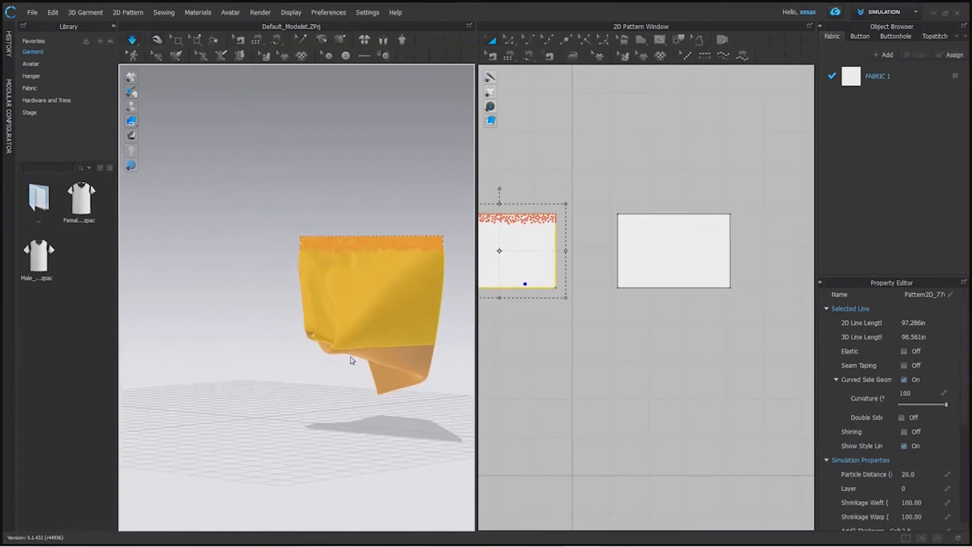
Pull the hanging right rectangle up in the simulation so it covers the left rectangle.
left_click_drag(309, 329, 249, 299)
left_click_drag(378, 360, 555, 410)
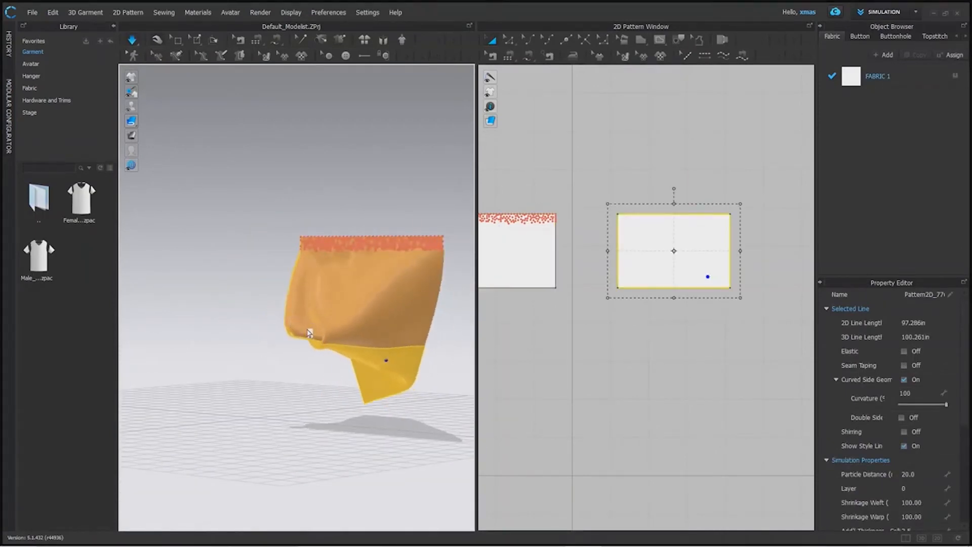
left_click_drag(299, 330, 24, 273)
right_click_drag(377, 380, 213, 377)
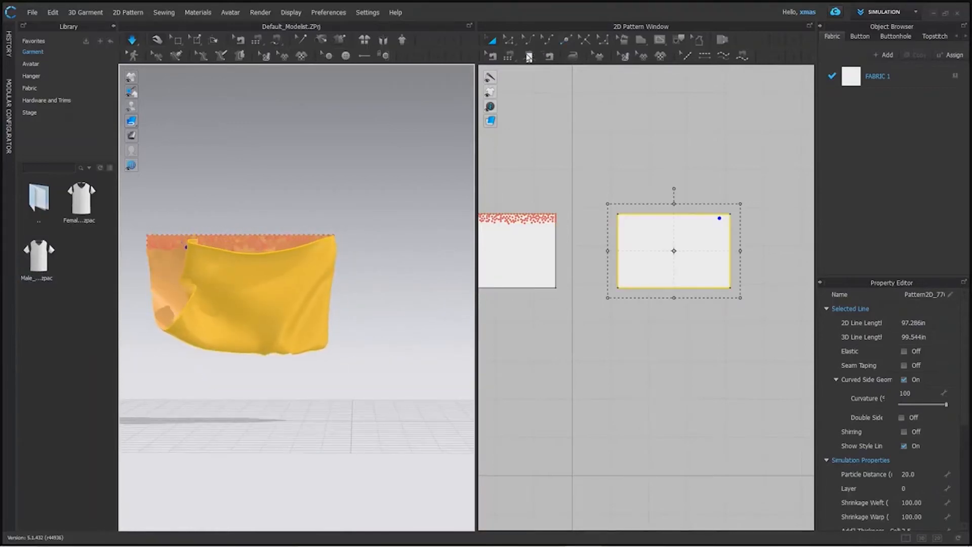
Sew the right rectangle's right edge to the left rectangle's left edge with Segment Sewing.
left_click(508, 55)
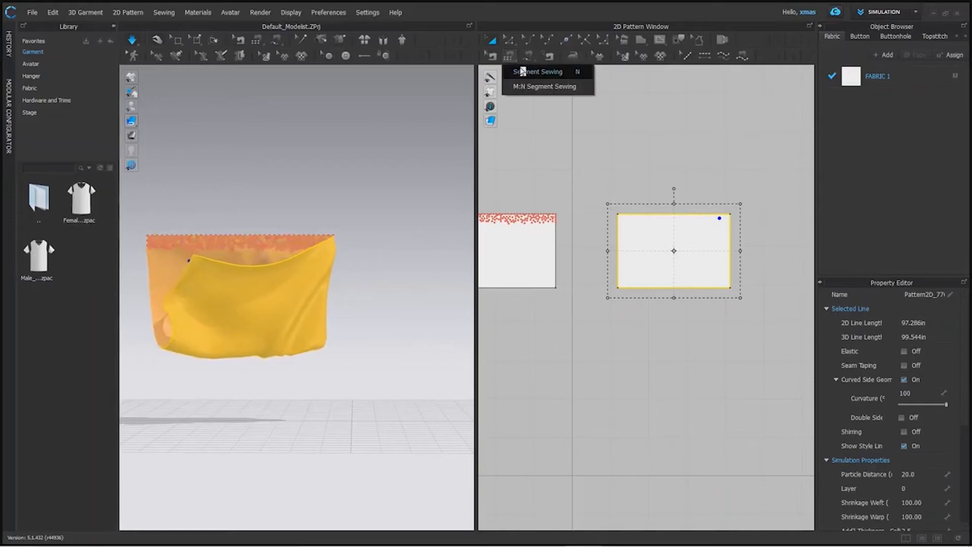
left_click(522, 72)
left_click(618, 253)
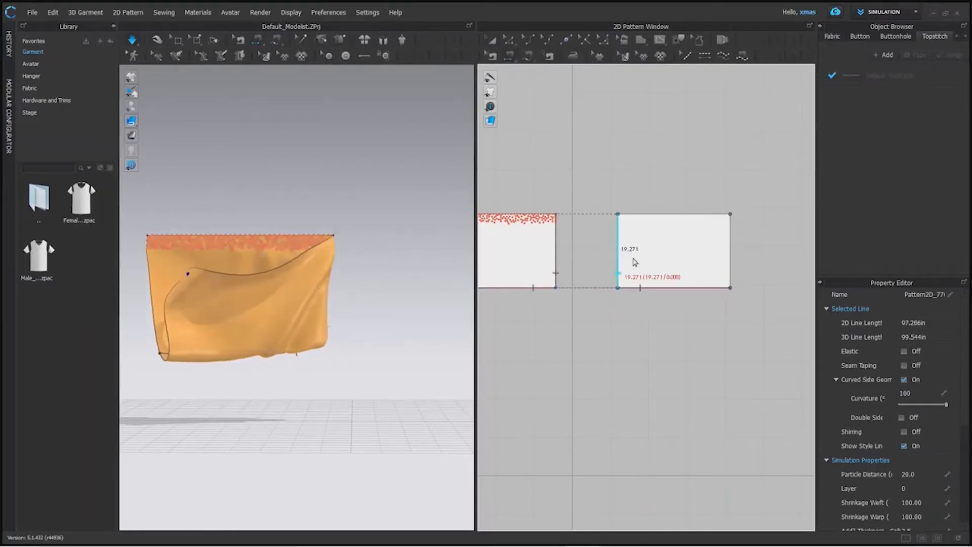
left_click(731, 253)
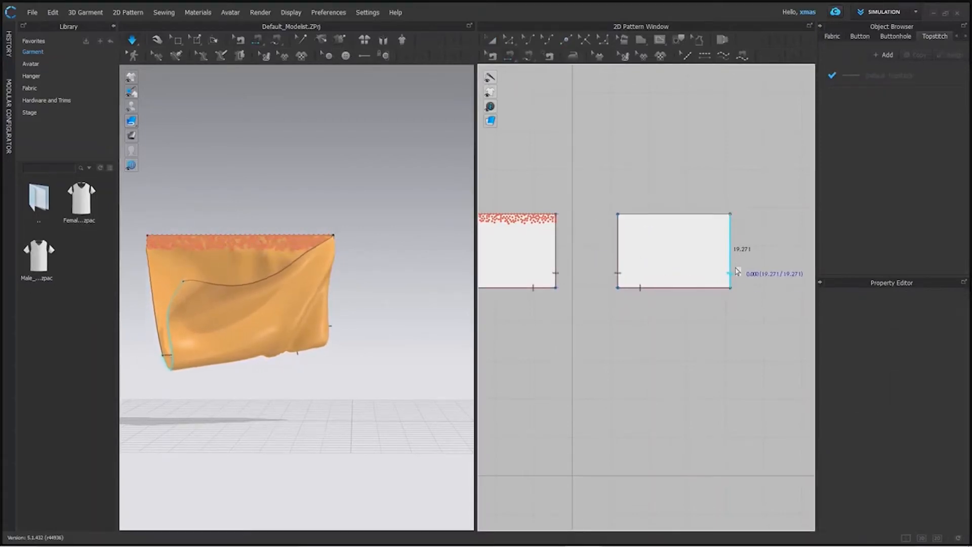
scroll(735, 266, "down", 3)
scroll(736, 272, "down", 2)
left_click(734, 269)
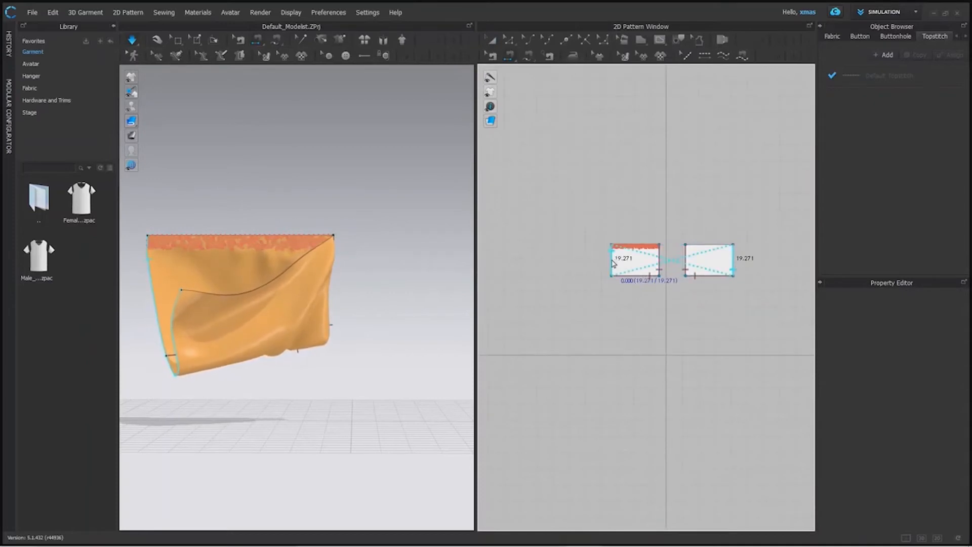
left_click(611, 269)
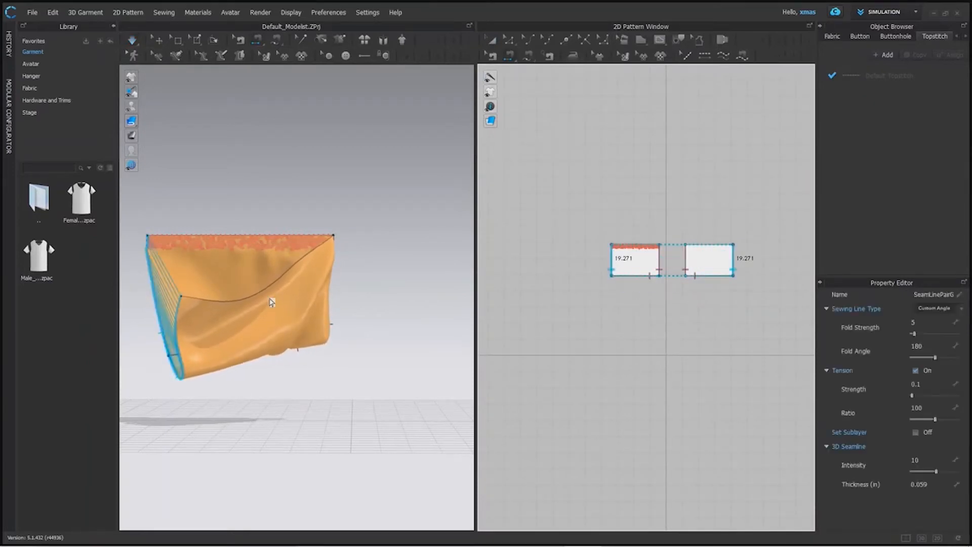
Simulate the closed side seam, pull the pouch's lower corner down and examine the bag shape.
right_click_drag(169, 332, 203, 379)
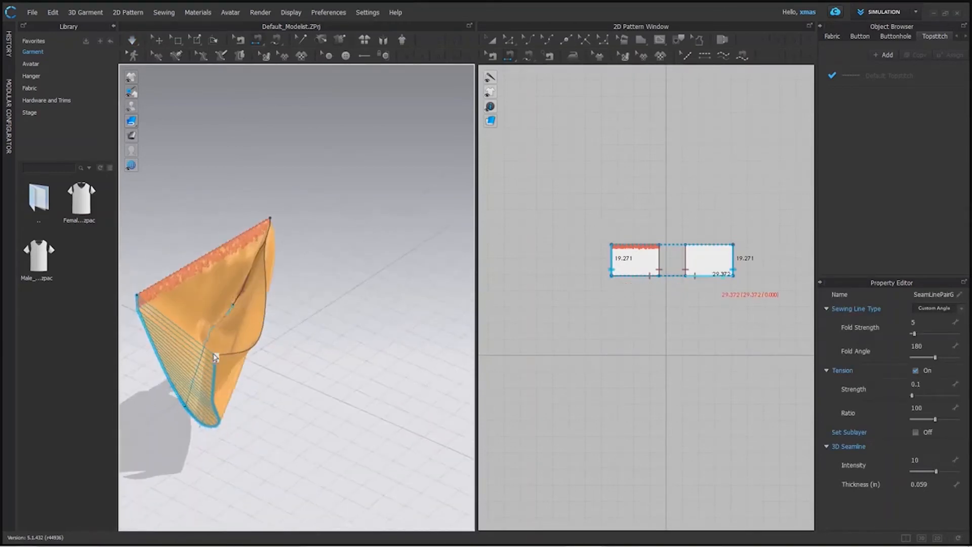
key("space")
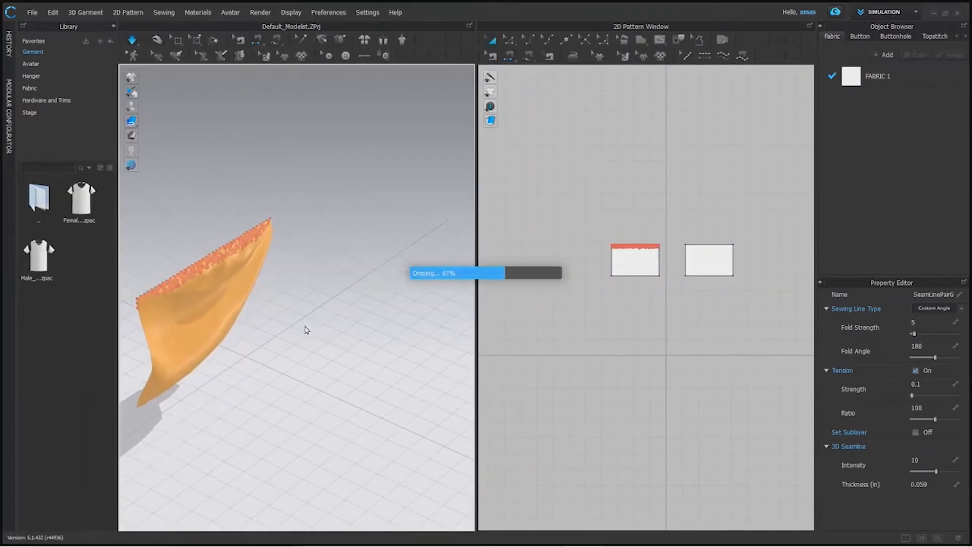
right_click_drag(347, 351, 304, 323)
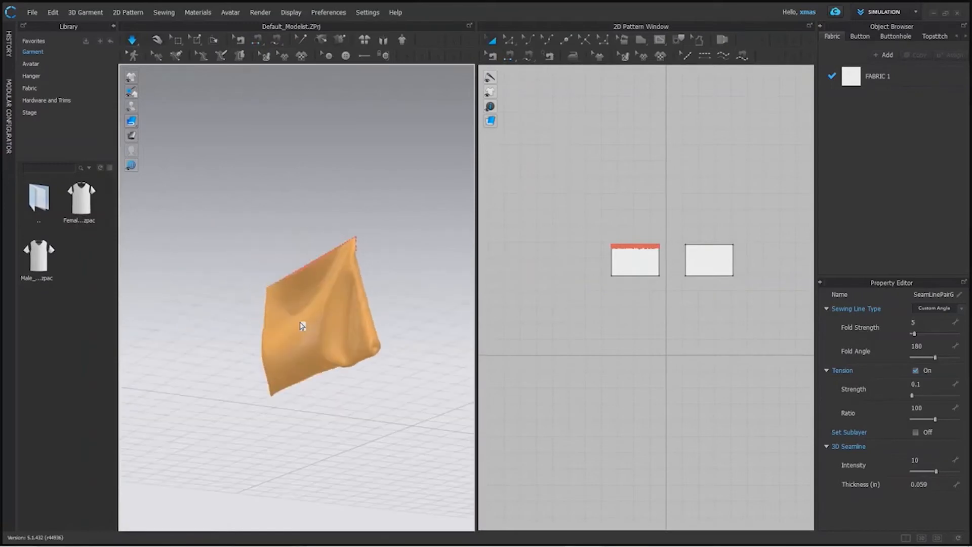
left_click(377, 354)
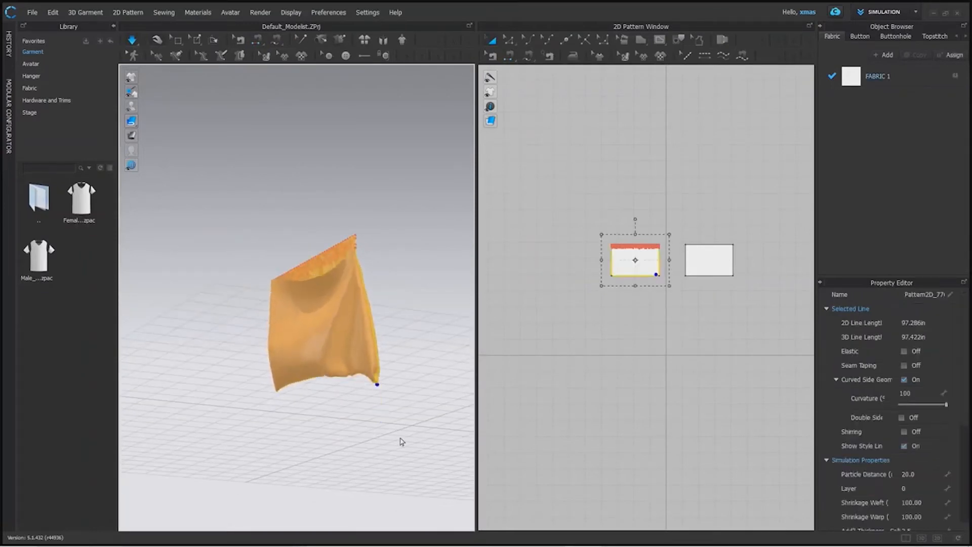
left_click_drag(371, 353, 469, 486)
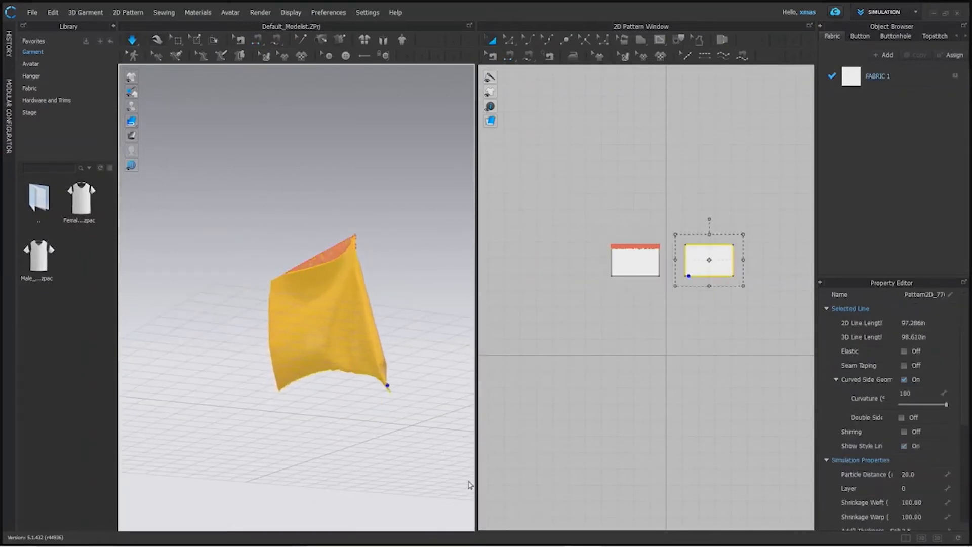
right_click_drag(386, 313, 403, 393)
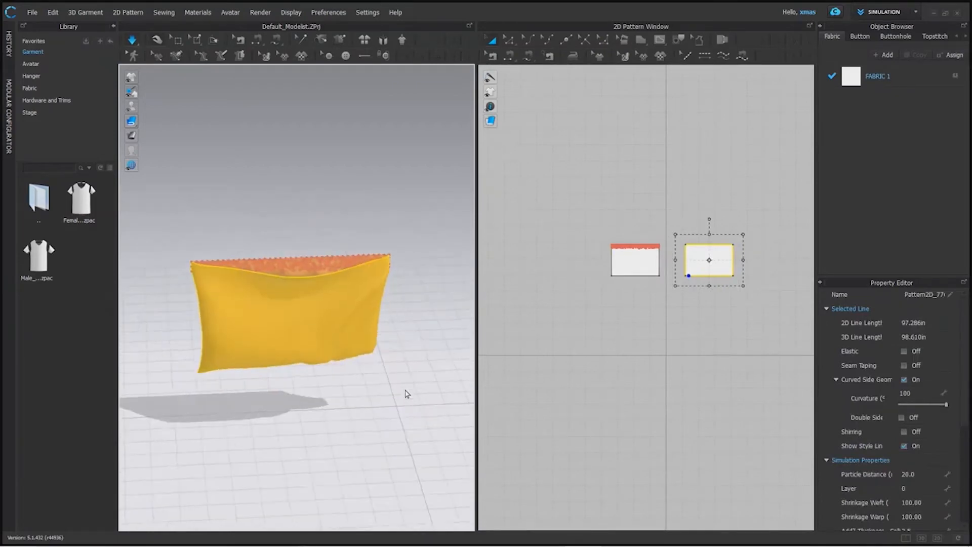
Stop the simulation and reset both rectangles to their flat 2D arrangement in the 3D window.
scroll(607, 187, "up", 3)
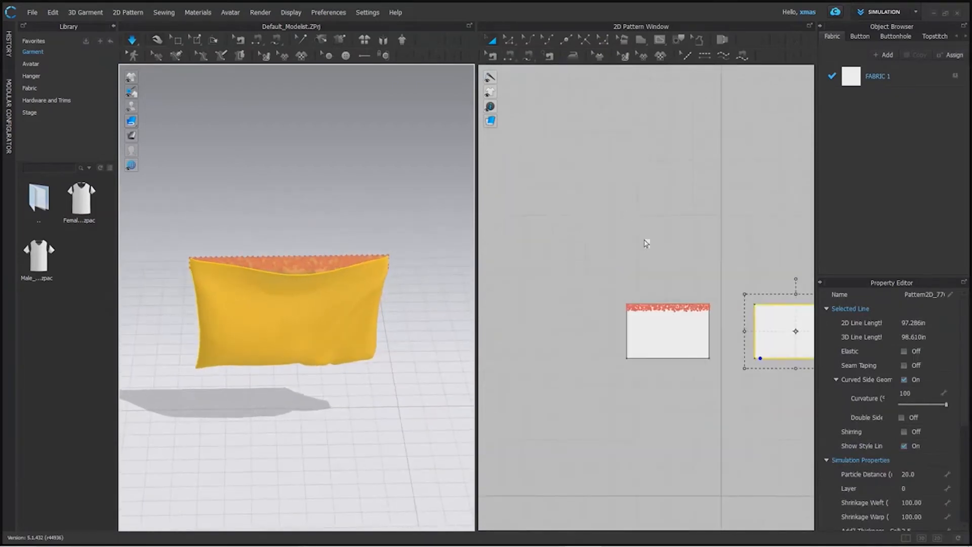
scroll(646, 244, "up", 2)
scroll(718, 271, "down", 2)
right_click_drag(715, 267, 582, 201)
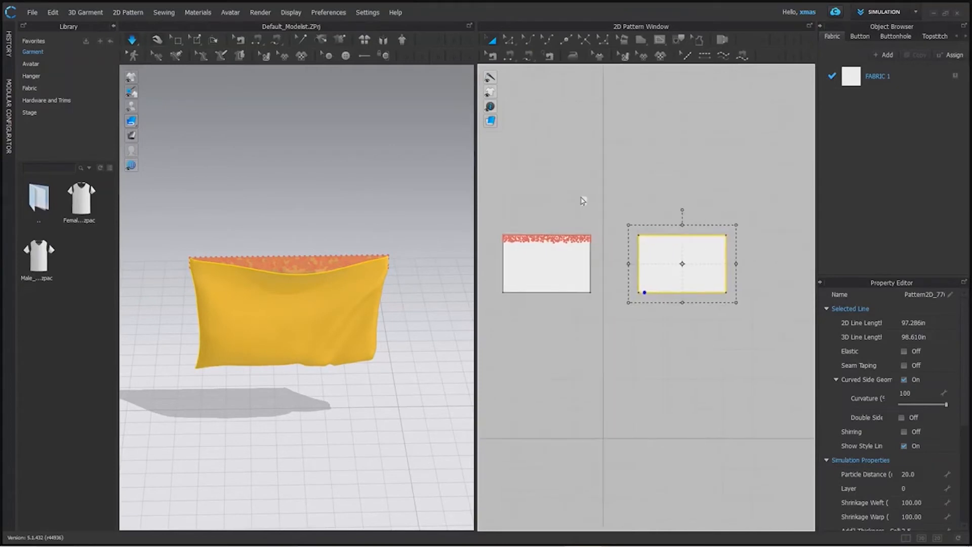
scroll(600, 212, "up", 1)
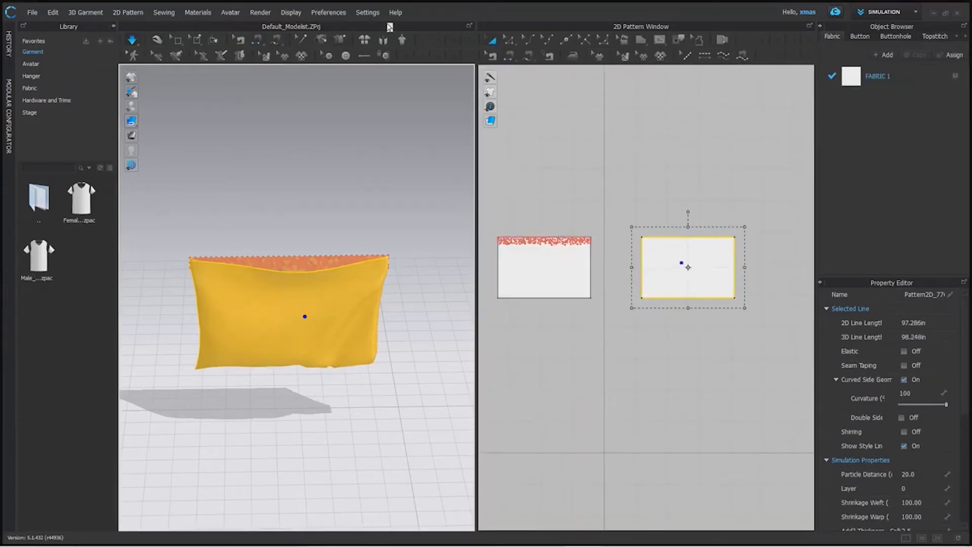
left_click(363, 42)
scroll(370, 241, "down", 2)
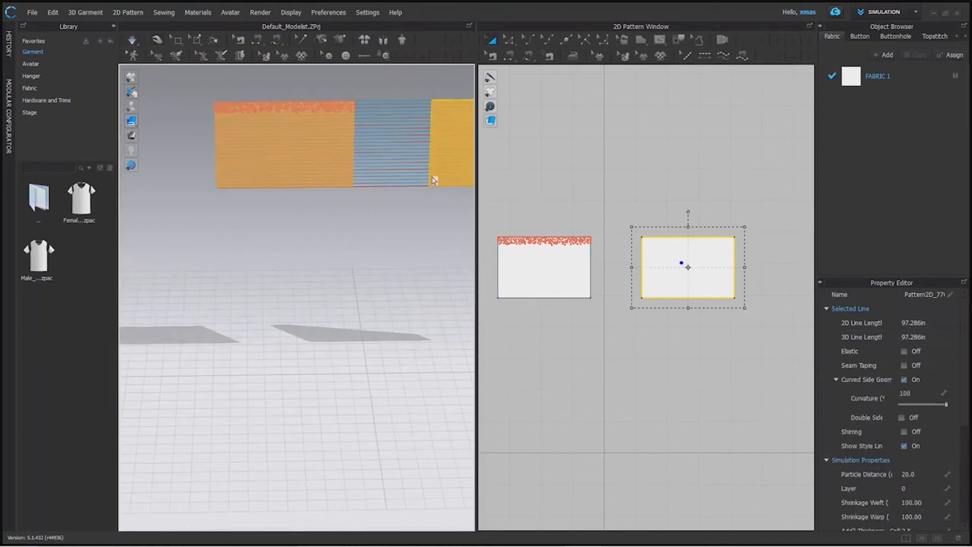
middle_click_drag(412, 167, 370, 282)
scroll(314, 371, "up", 2)
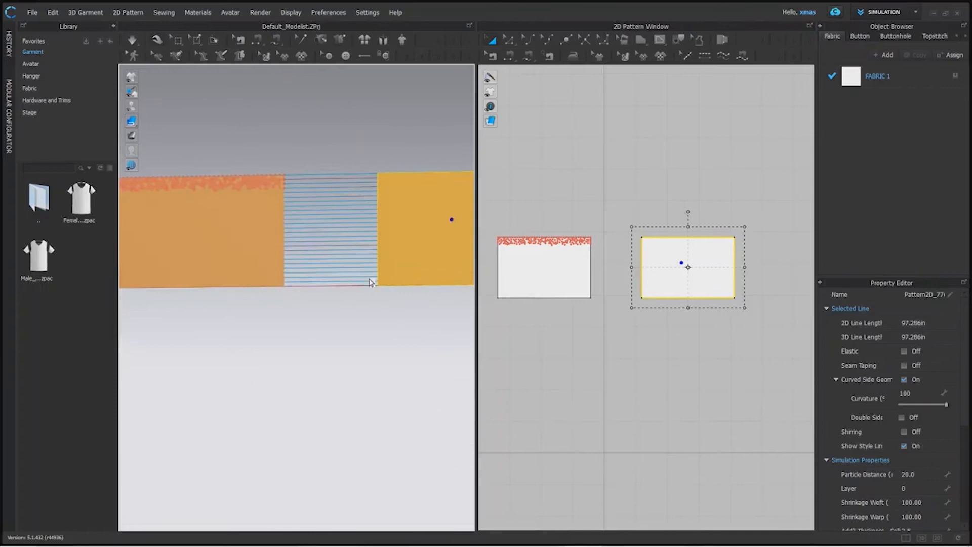
left_click(369, 40)
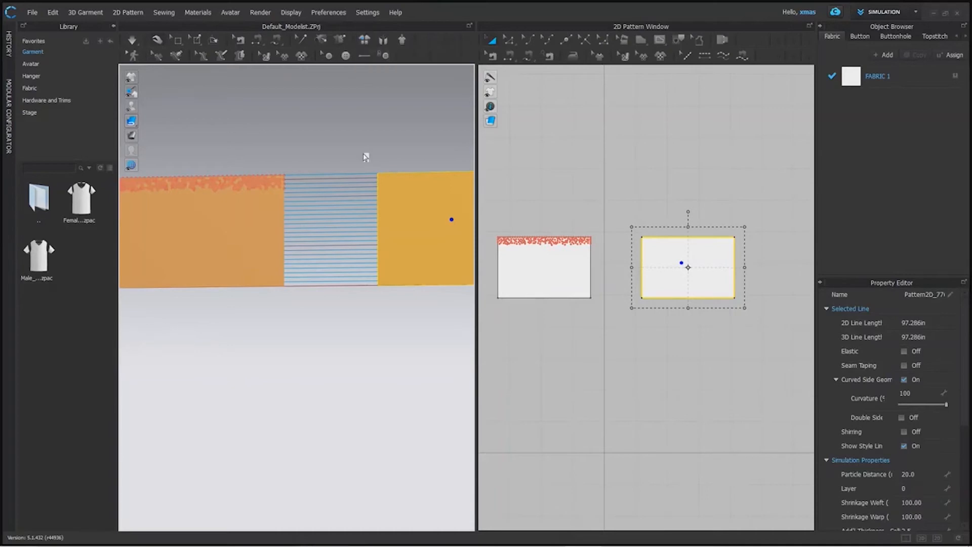
Select all seams between the two rectangles with Edit Sewing and delete them.
left_click_drag(555, 264, 777, 368)
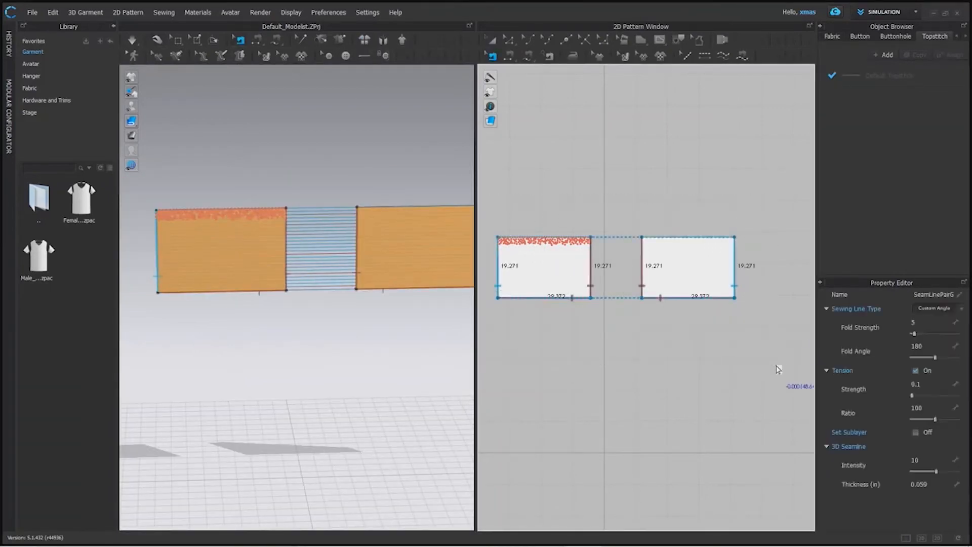
key("Delete")
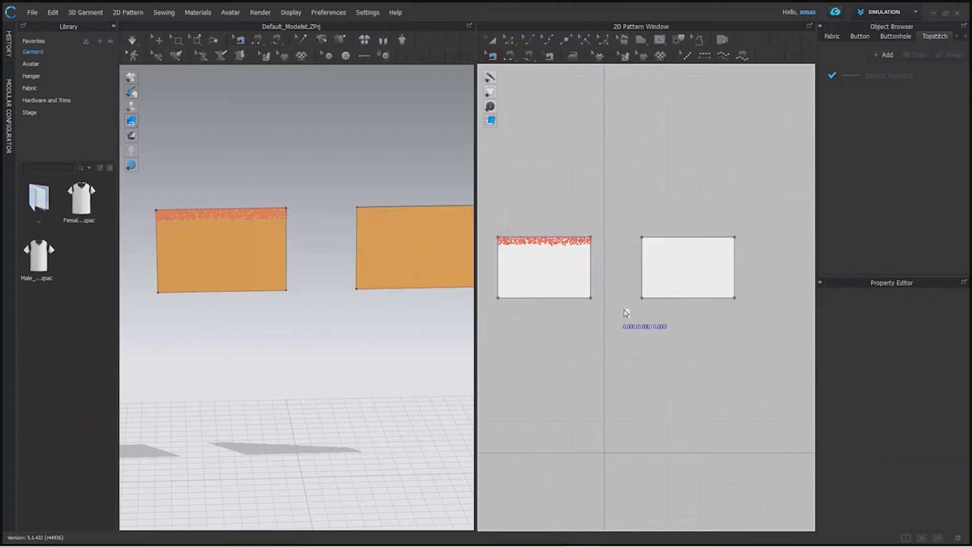
scroll(605, 284, "up", 5)
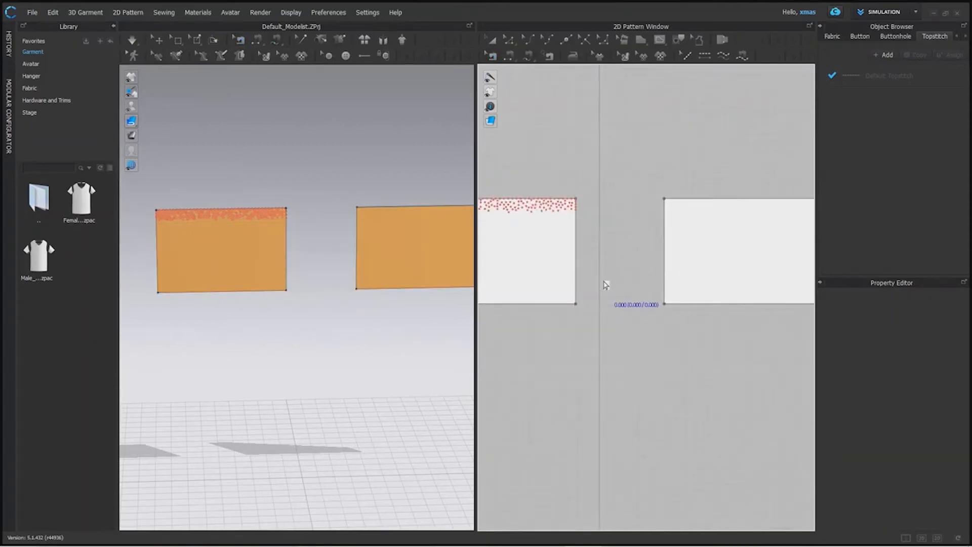
With Free Sewing, mark a segment about 8.6 in long down the left rectangle's right edge from its upper corner.
left_click(530, 57)
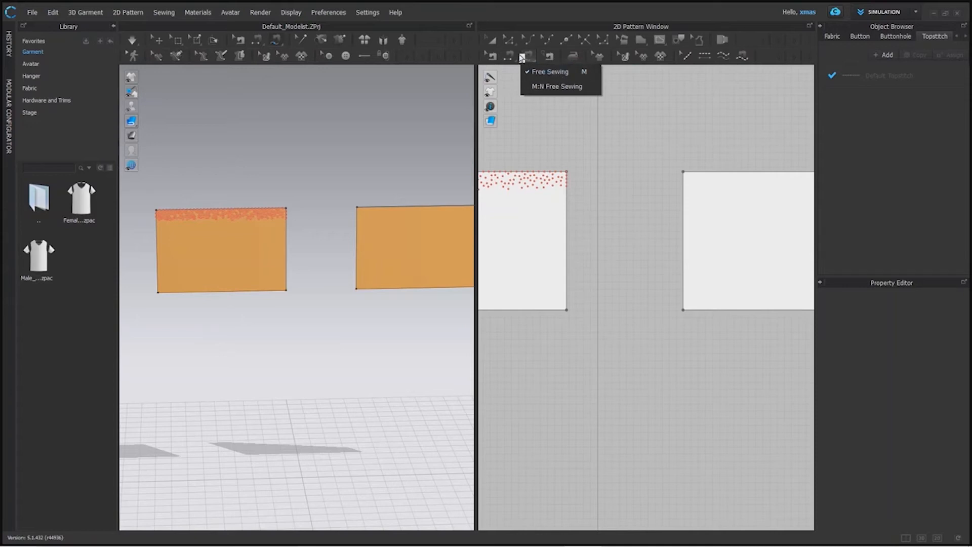
left_click(576, 77)
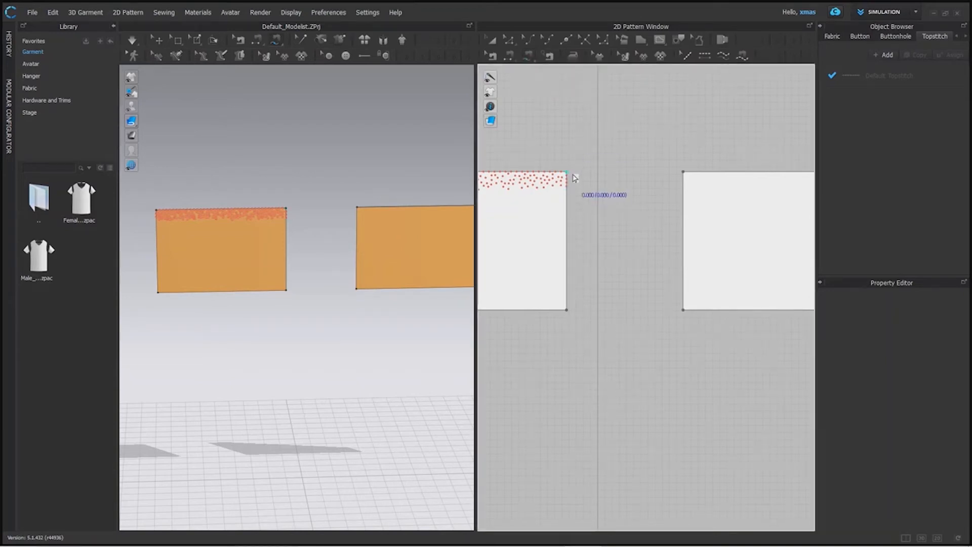
left_click(573, 176)
left_click(566, 292)
left_click(569, 174)
scroll(560, 225, "down", 3)
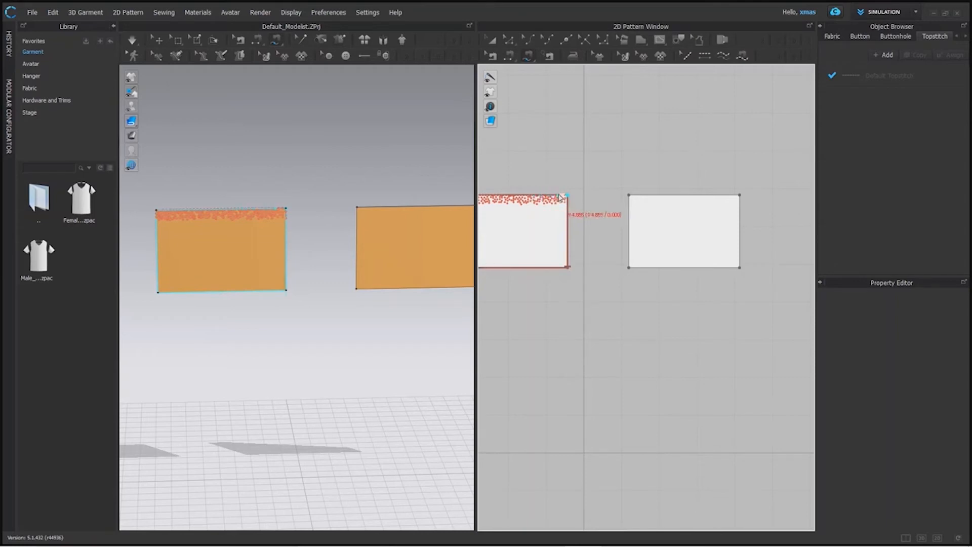
left_click(566, 196)
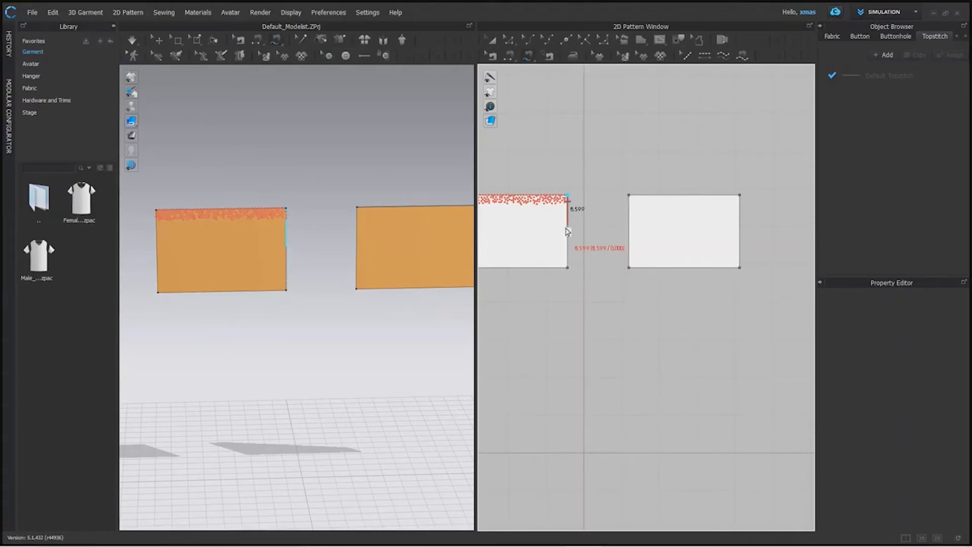
left_click(567, 229)
Sew the marked segment to the right rectangle's full left edge, from its upper corner to its lower corner.
left_click(630, 196)
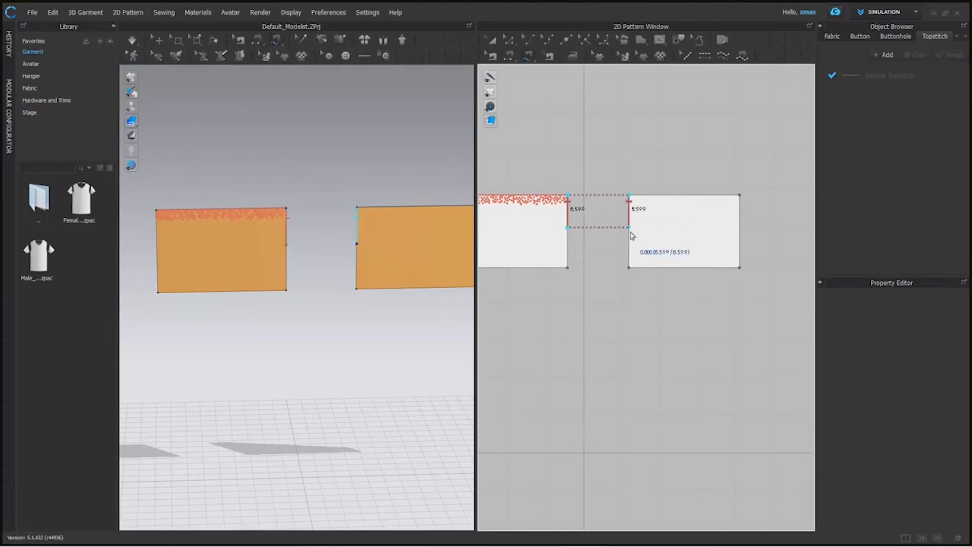
scroll(631, 236, "up", 3)
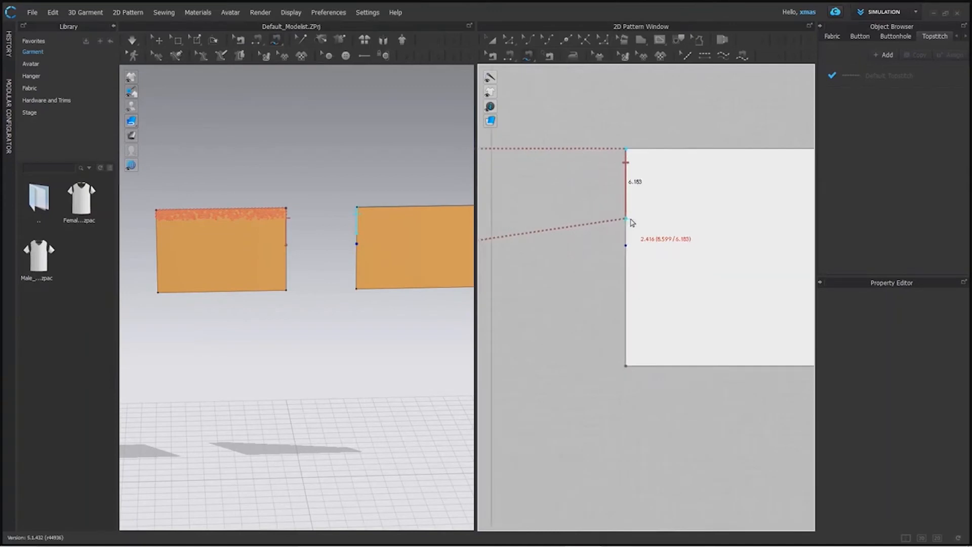
left_click(631, 247)
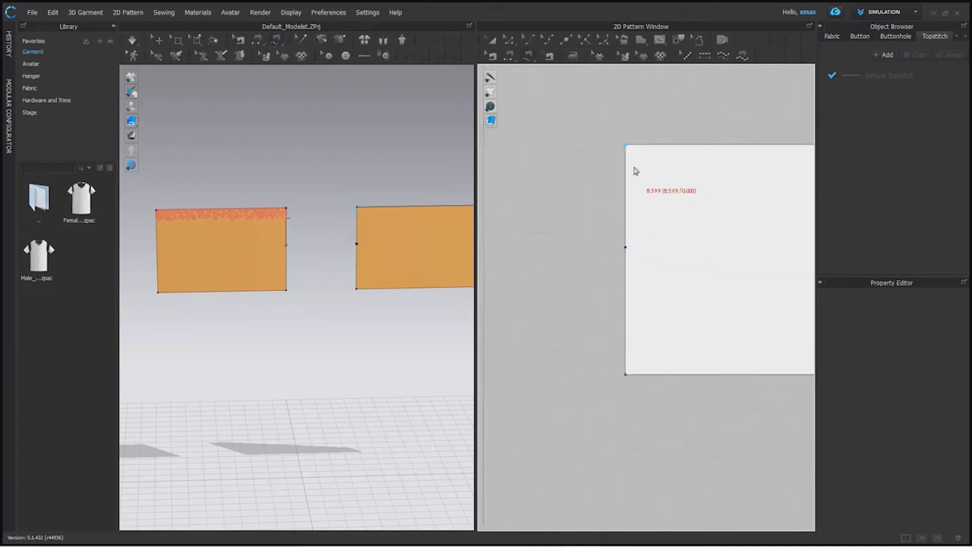
left_click(626, 146)
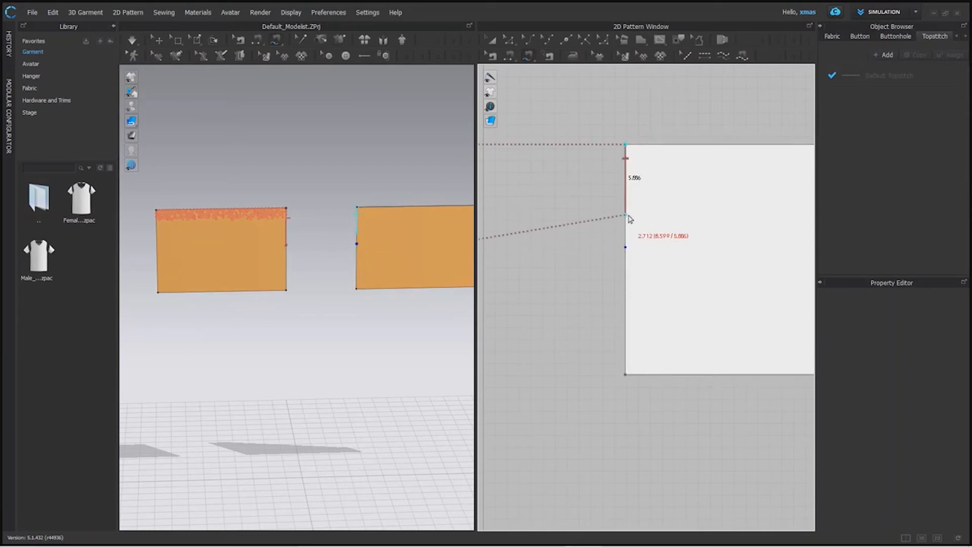
left_click(626, 375)
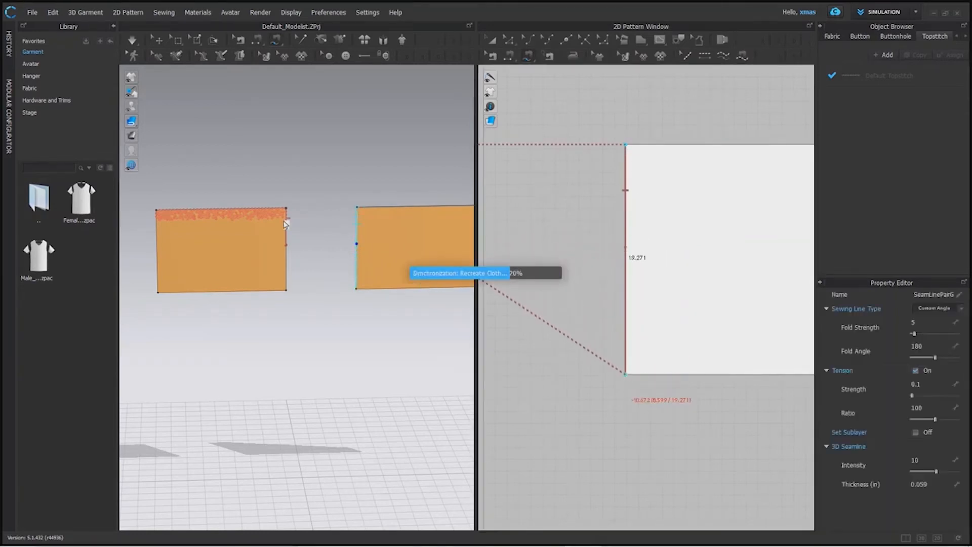
Simulate the uneven free seam and pull the hanging rectangle up and outward to examine the gathering.
left_click(371, 231)
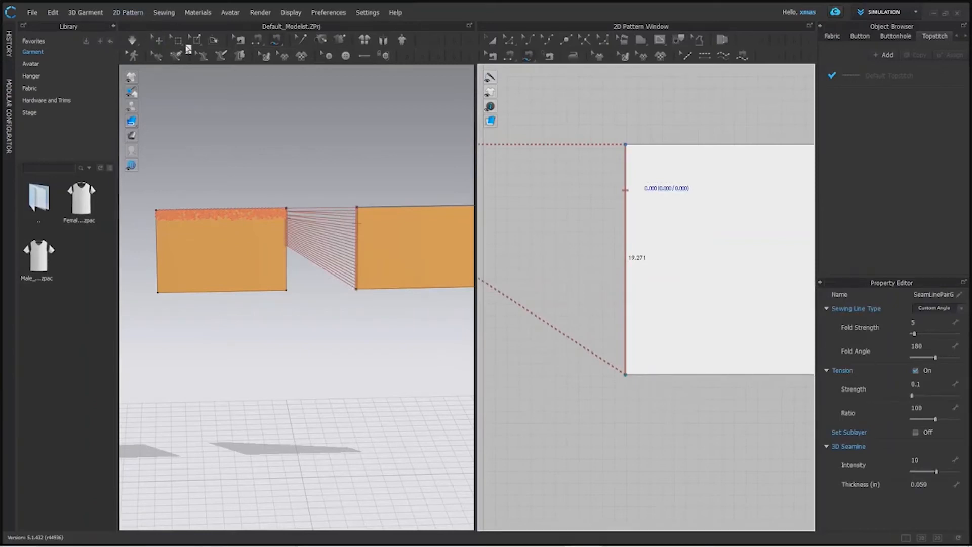
scroll(288, 256, "down", 2)
key("space")
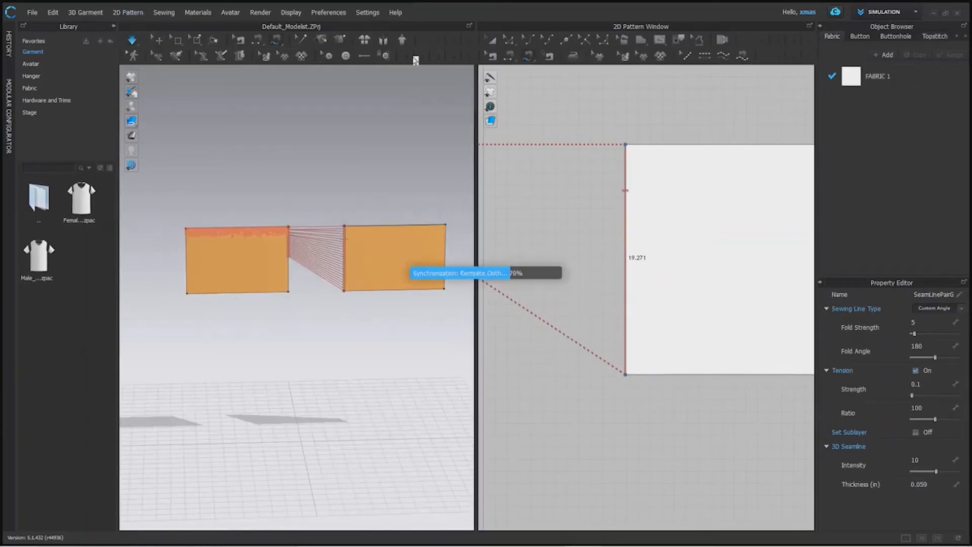
scroll(315, 275, "up", 3)
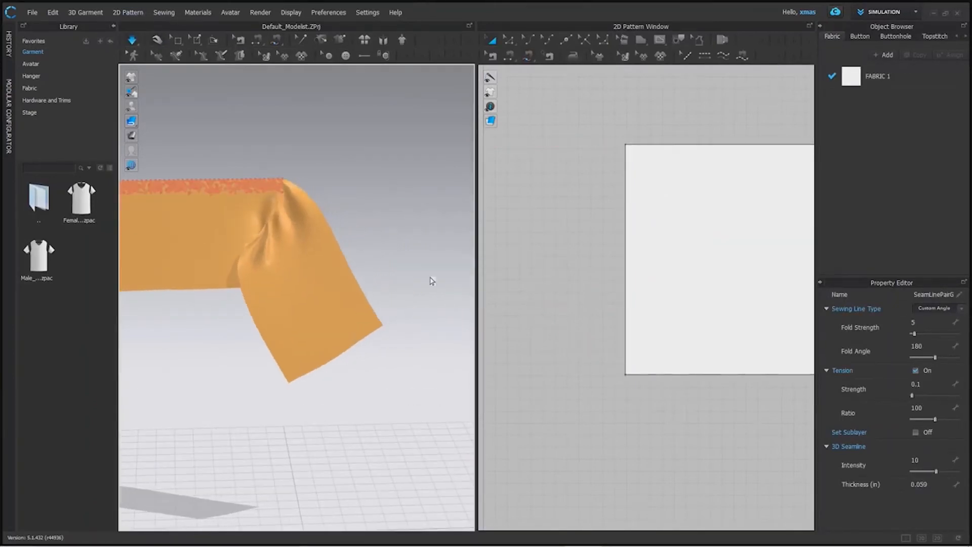
left_click_drag(360, 325, 446, 22)
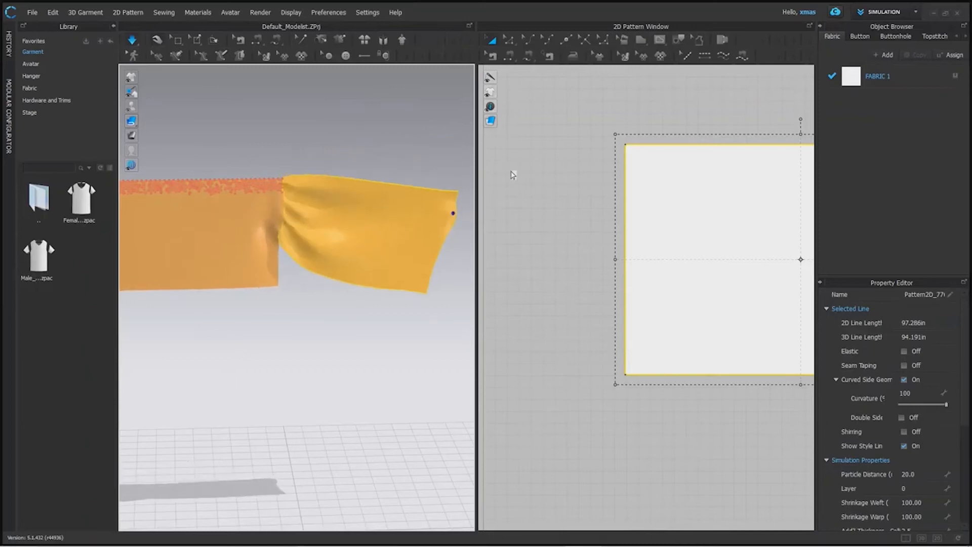
Stop the simulation and restore both rectangles to their flat arrangement in the 3D window.
left_click(349, 159)
key("ctrl+z")
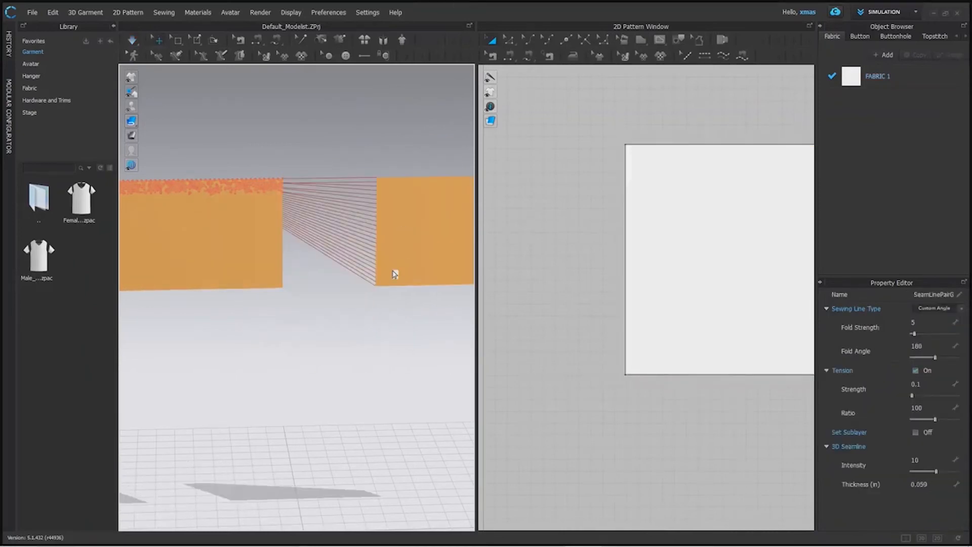
scroll(395, 274, "down", 2)
Select the free seam between the two rectangles with Edit Sewing and delete it.
left_click(490, 55)
scroll(590, 187, "down", 3)
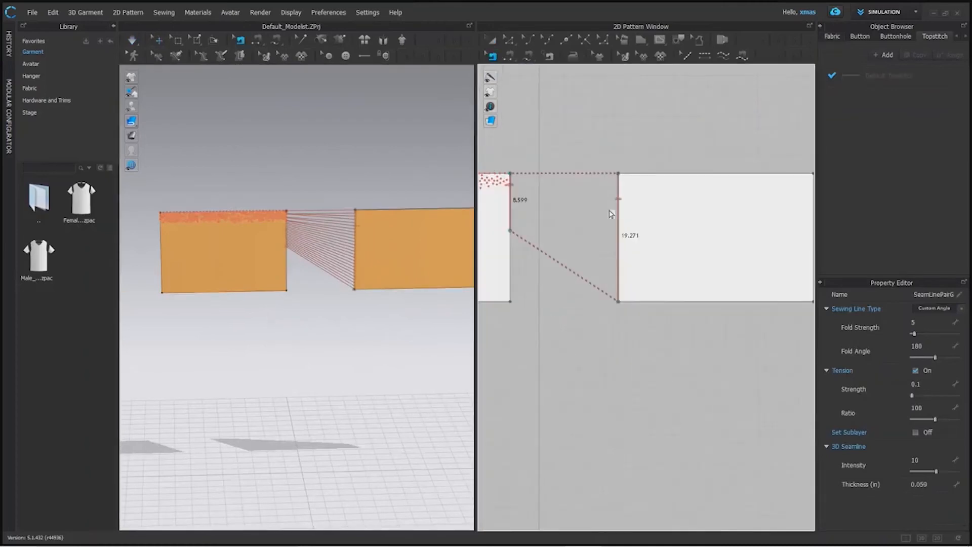
left_click_drag(502, 130, 644, 353)
key("Delete")
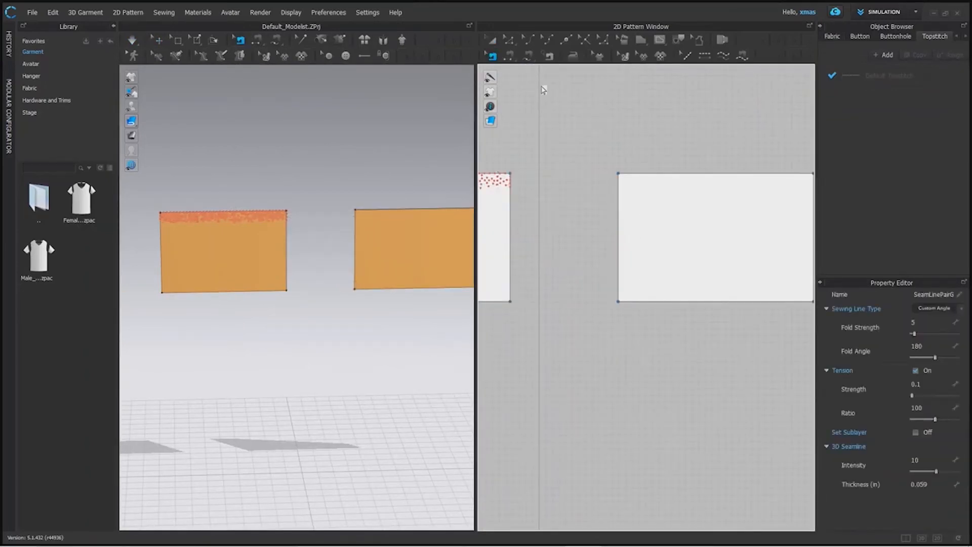
Switch the free sewing tool to M:N Free Sewing and place a copy of the right rectangle below the original.
left_click(529, 53)
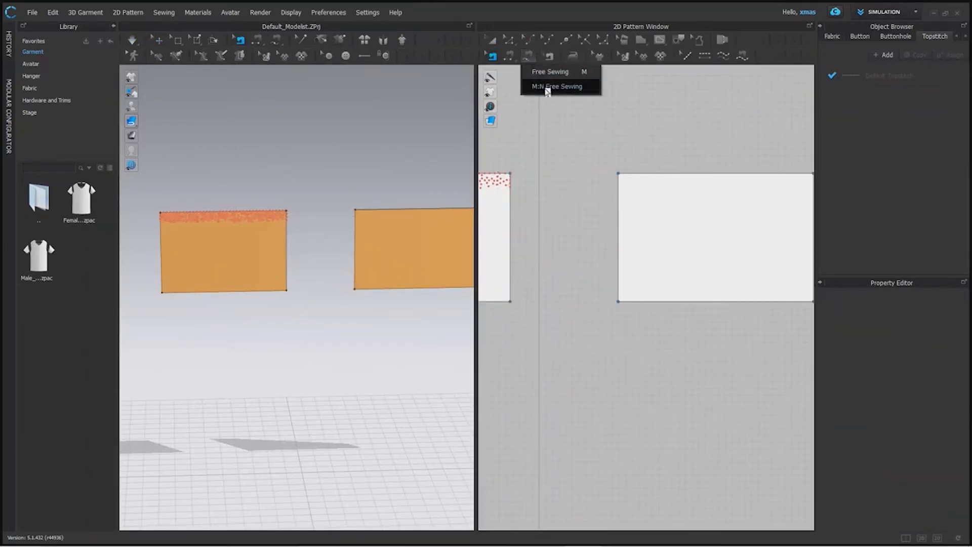
left_click(545, 89)
scroll(568, 218, "down", 5)
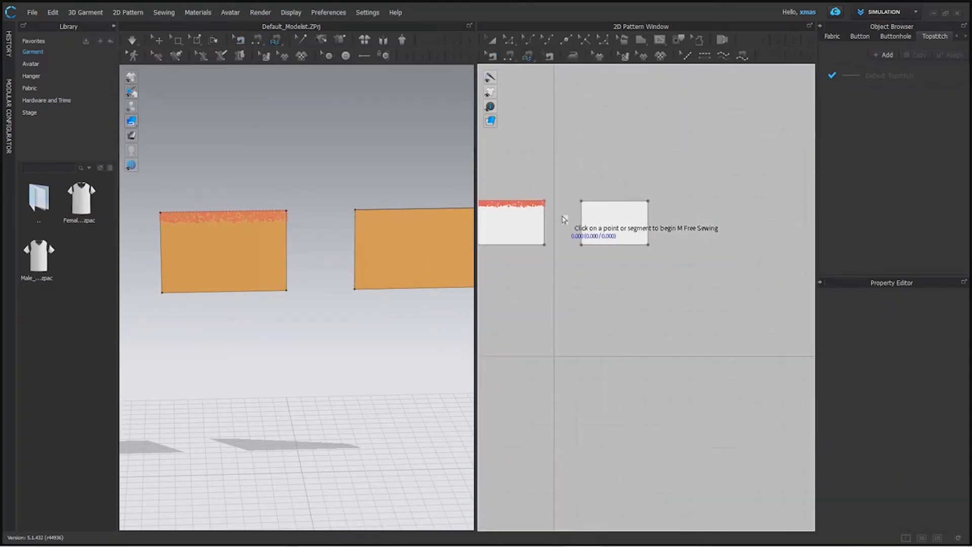
scroll(628, 232, "up", 3)
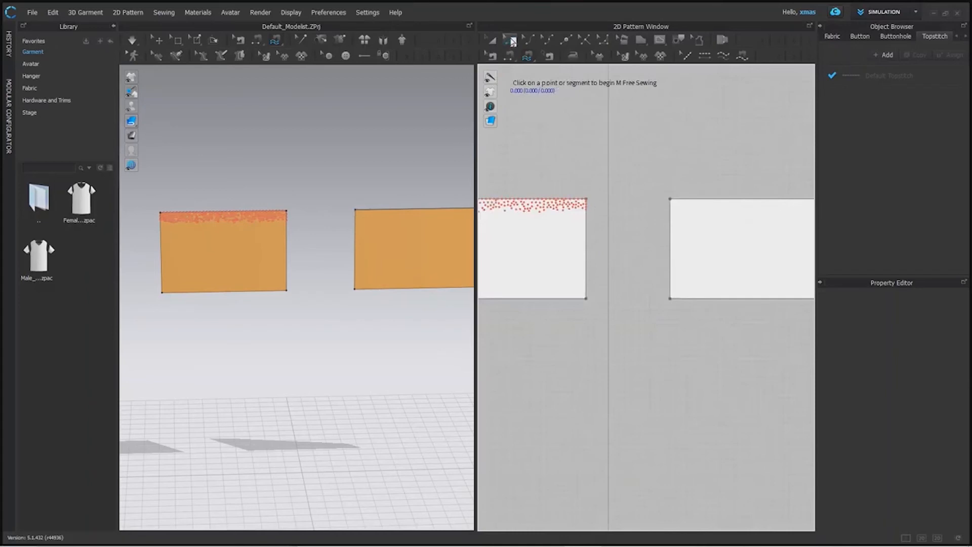
left_click(494, 43)
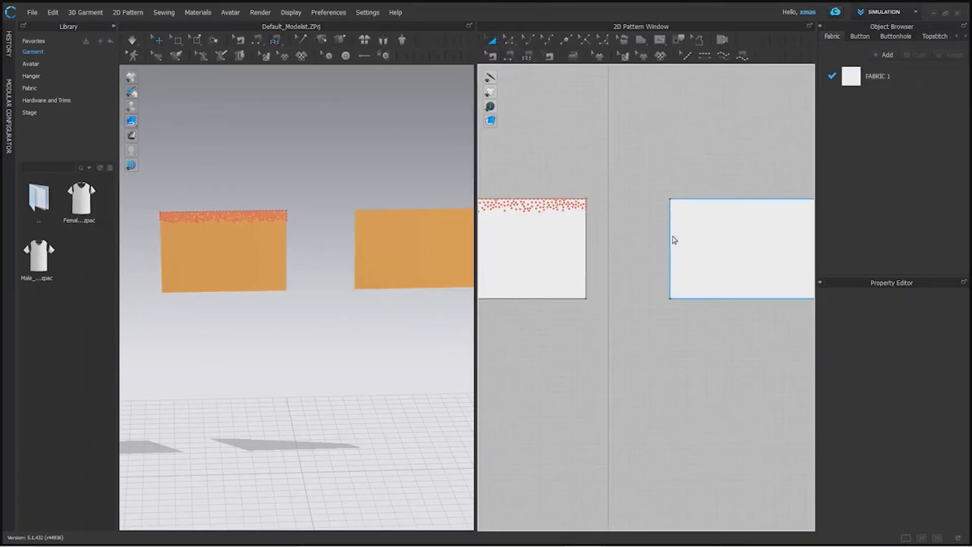
left_click(745, 248)
left_click_drag(745, 248, 752, 401)
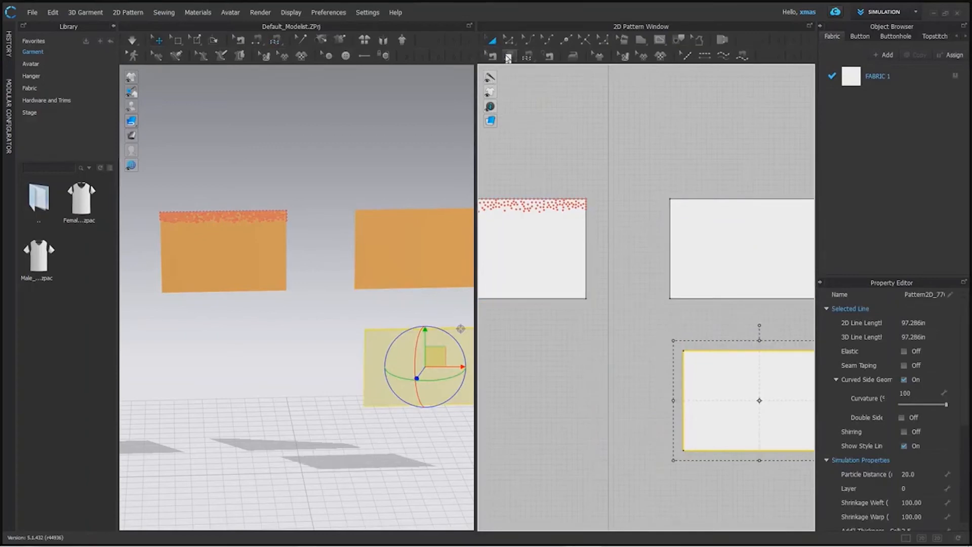
With M:N Free Sewing, define the left rectangle's full bottom edge as the M side, going from left corner to right corner.
left_click(532, 57)
scroll(628, 269, "down", 1)
middle_click_drag(628, 269, 654, 265)
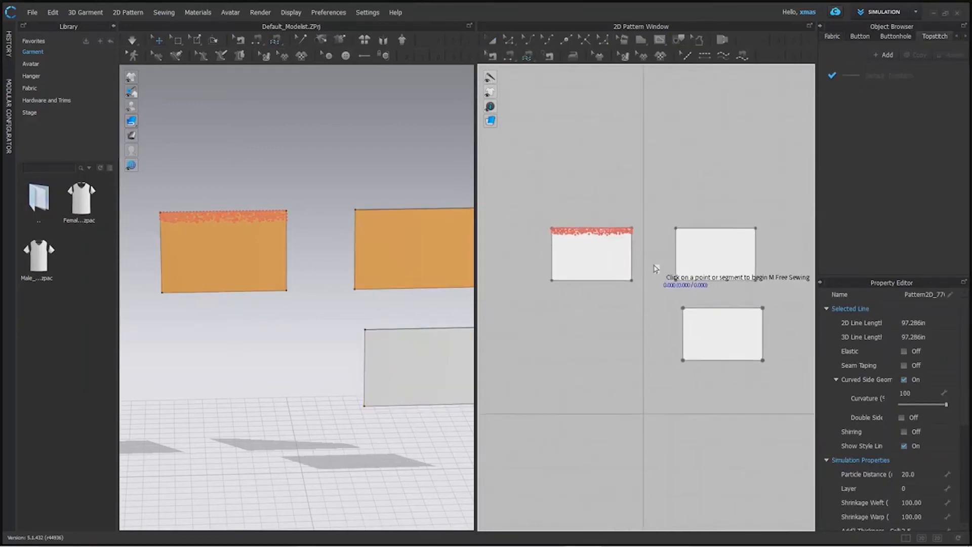
scroll(655, 261, "up", 4)
scroll(643, 293, "down", 1)
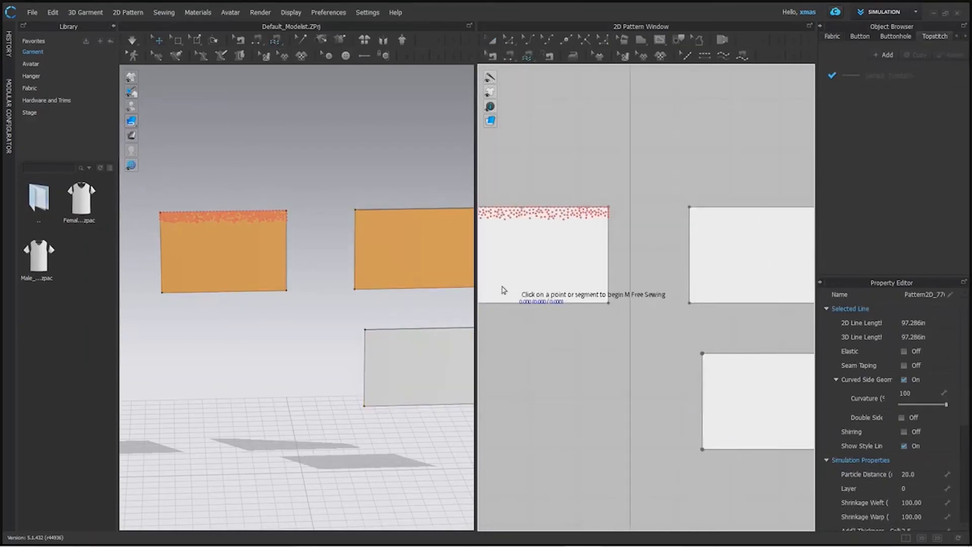
scroll(627, 304, "down", 1)
scroll(627, 304, "down", 1)
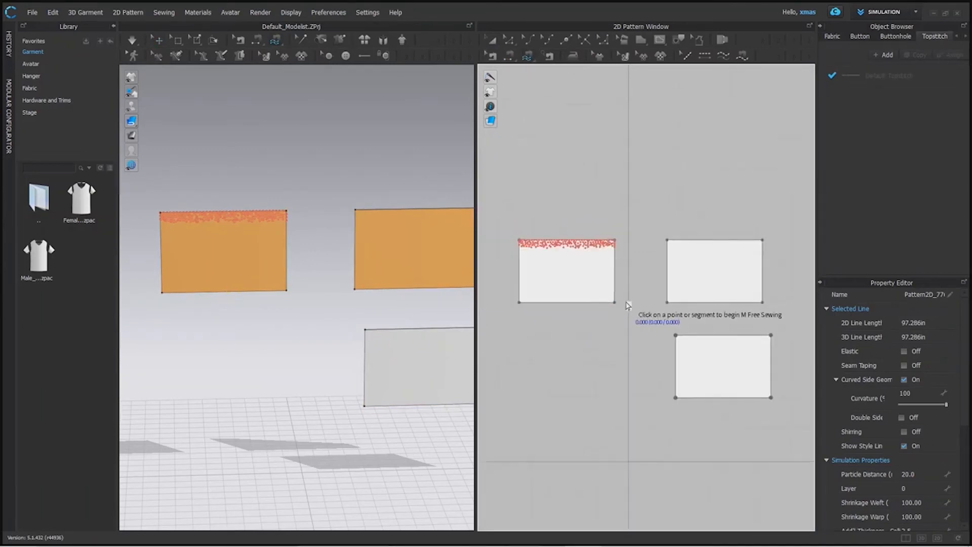
middle_click_drag(625, 303, 658, 293)
left_click(556, 294)
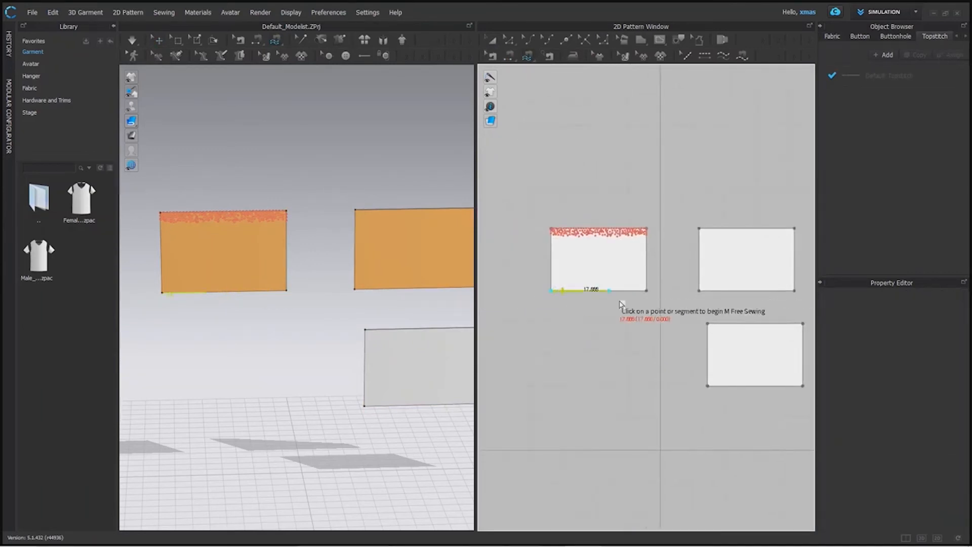
left_click(650, 301)
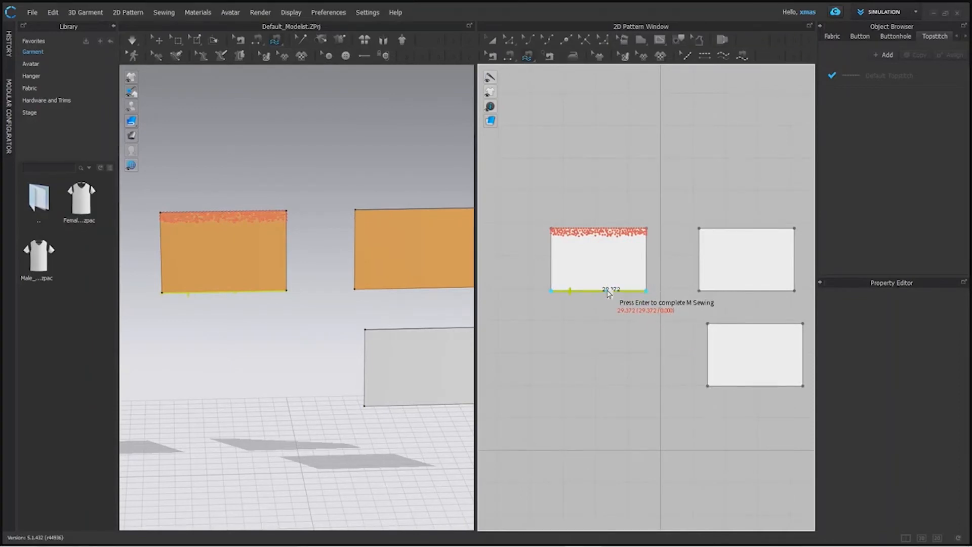
key("Return")
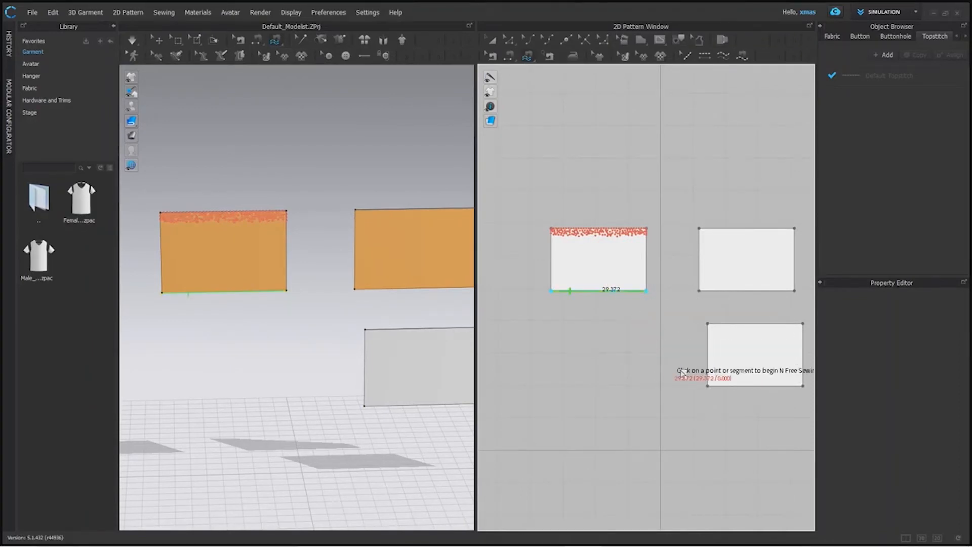
Complete the N side with the left edges of the copied rectangle and the original above it, each going from bottom to top.
left_click(708, 386)
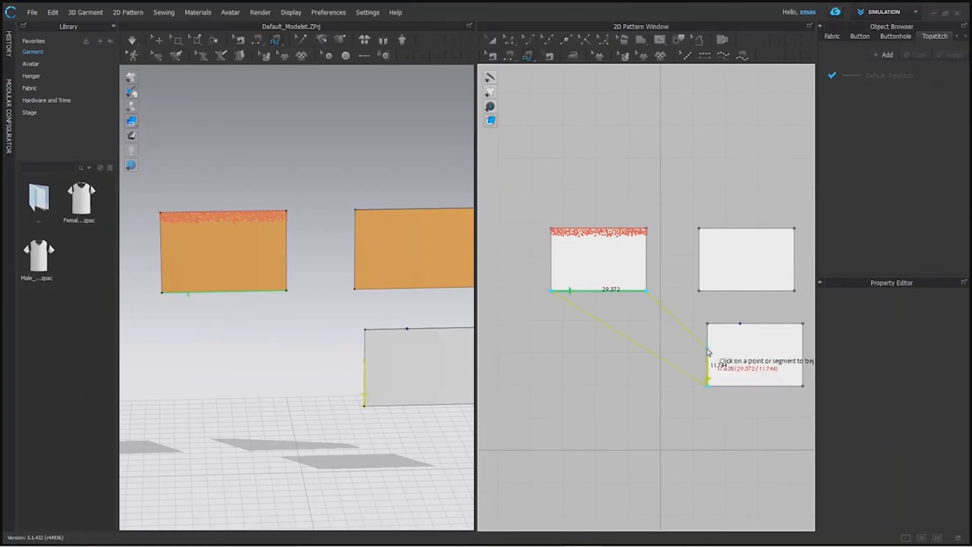
left_click(707, 323)
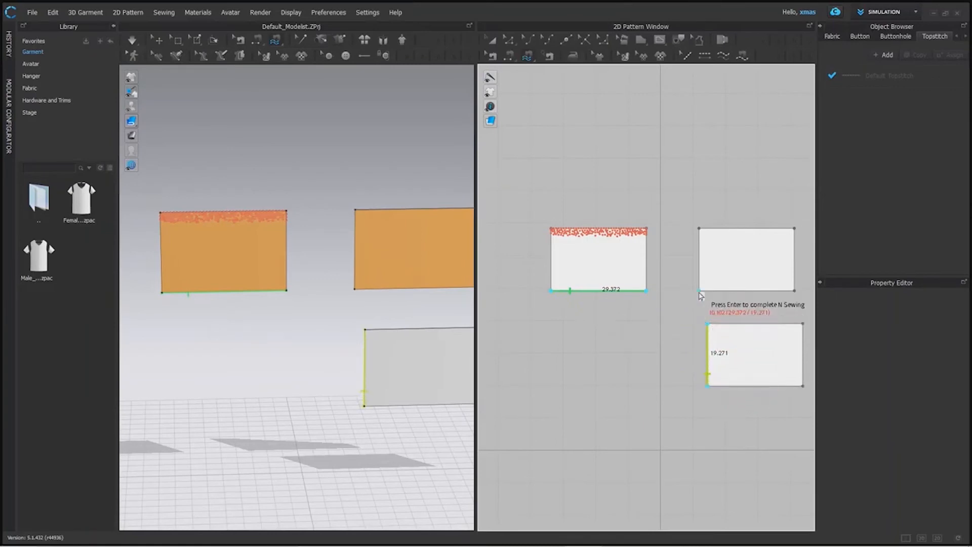
left_click(699, 290)
left_click(698, 228)
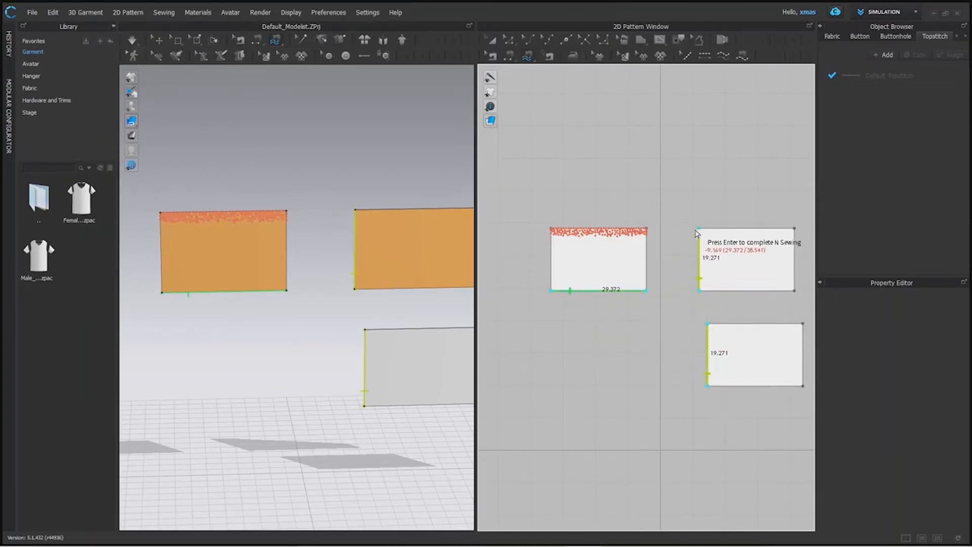
key("Return")
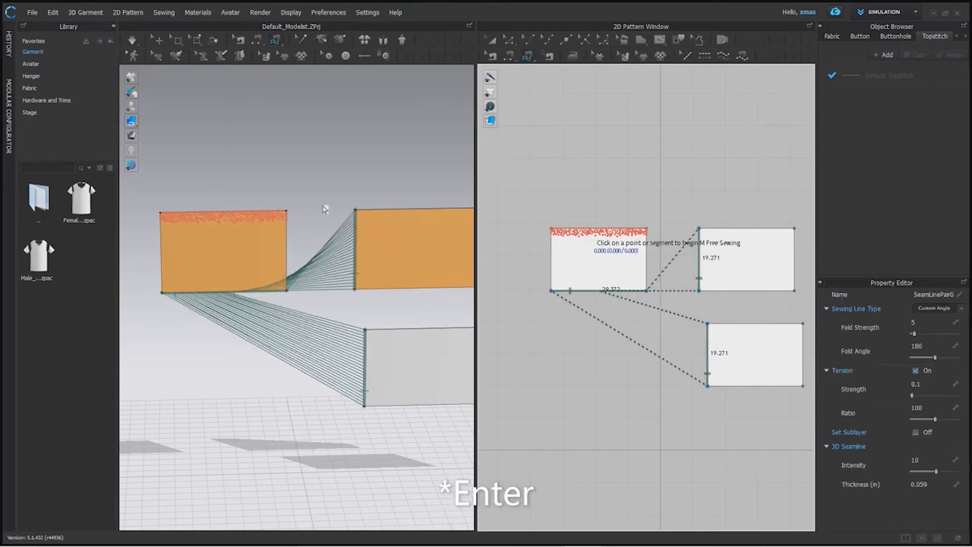
Simulate the M:N seam, pull the hanging original rectangle to examine the drape, and display the free sewing variants.
left_click(493, 45)
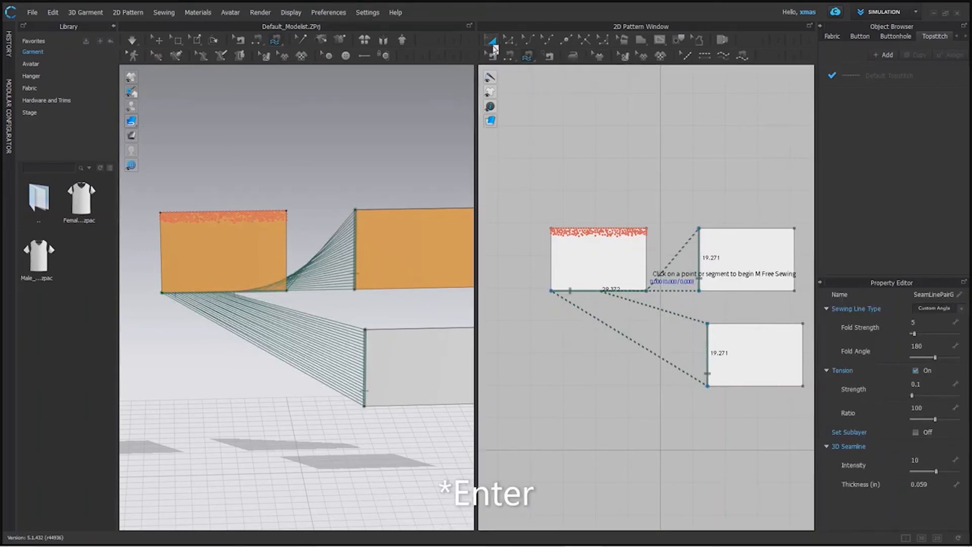
key("Return")
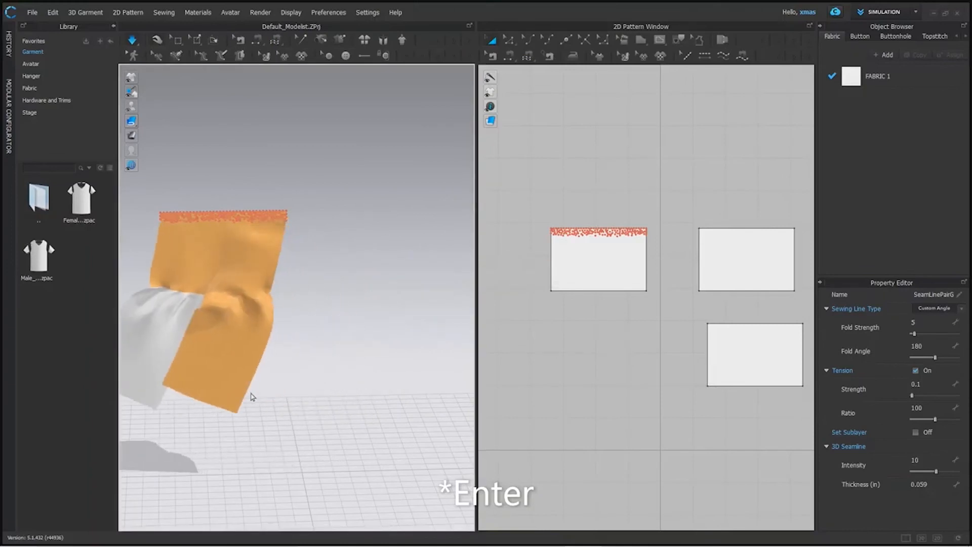
left_click(236, 407)
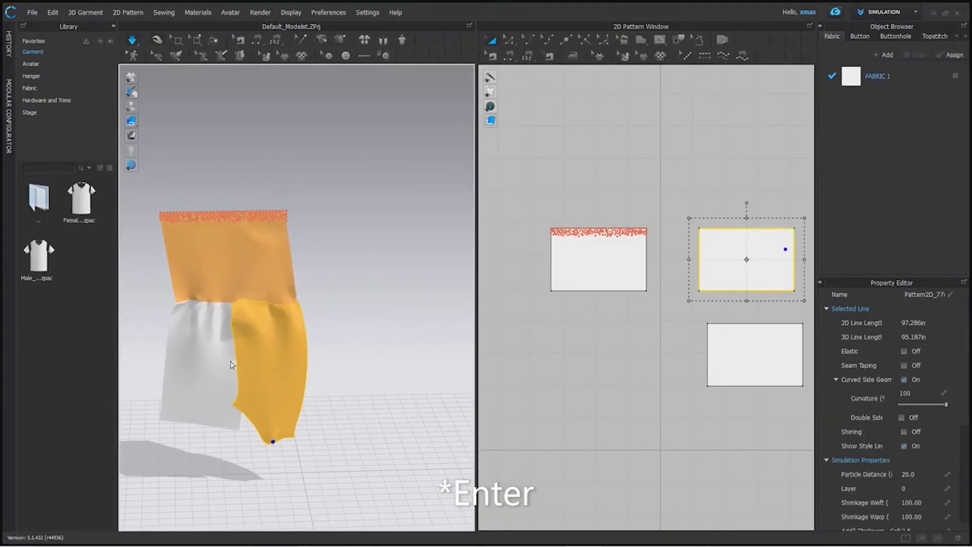
left_click(532, 56)
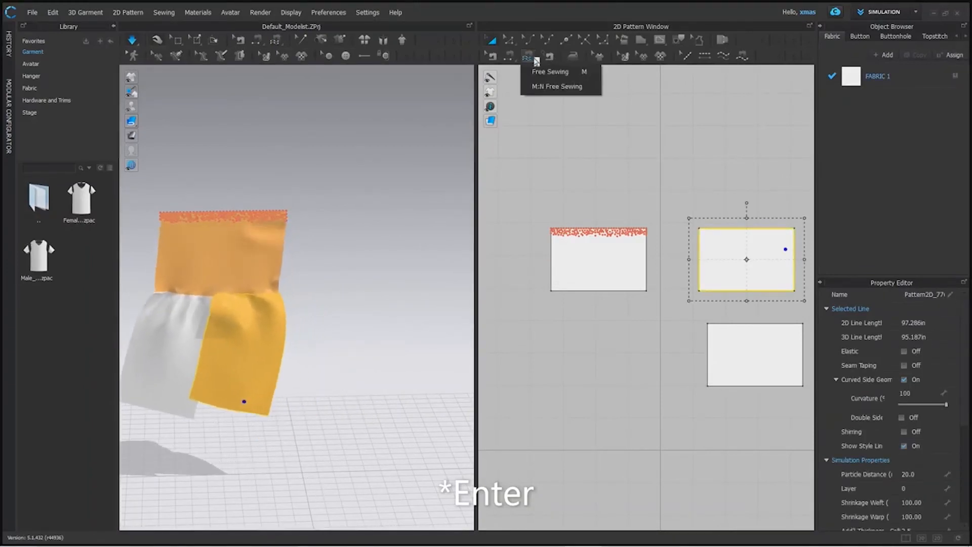
Select and delete the existing M:N seam that joins the three rectangles.
left_click(543, 72)
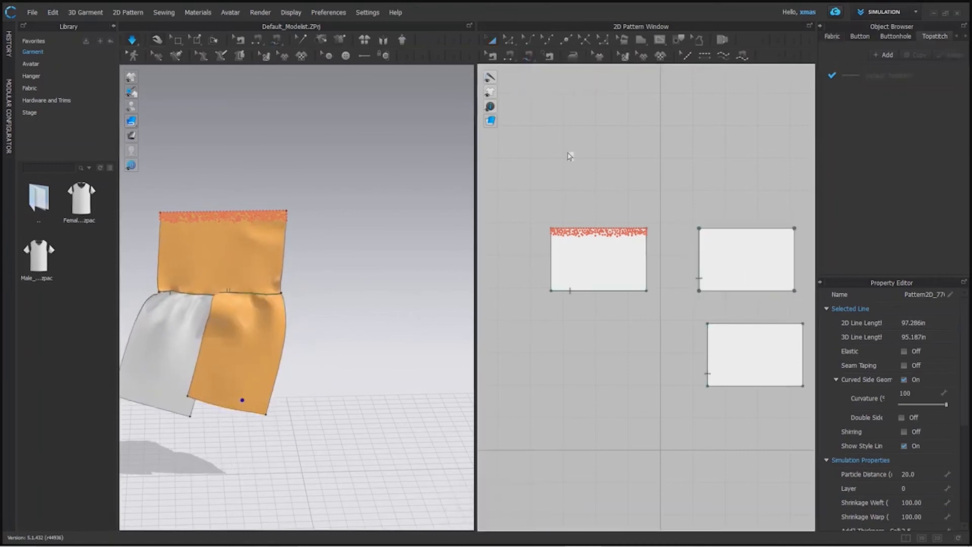
left_click(491, 55)
left_click_drag(503, 174, 740, 462)
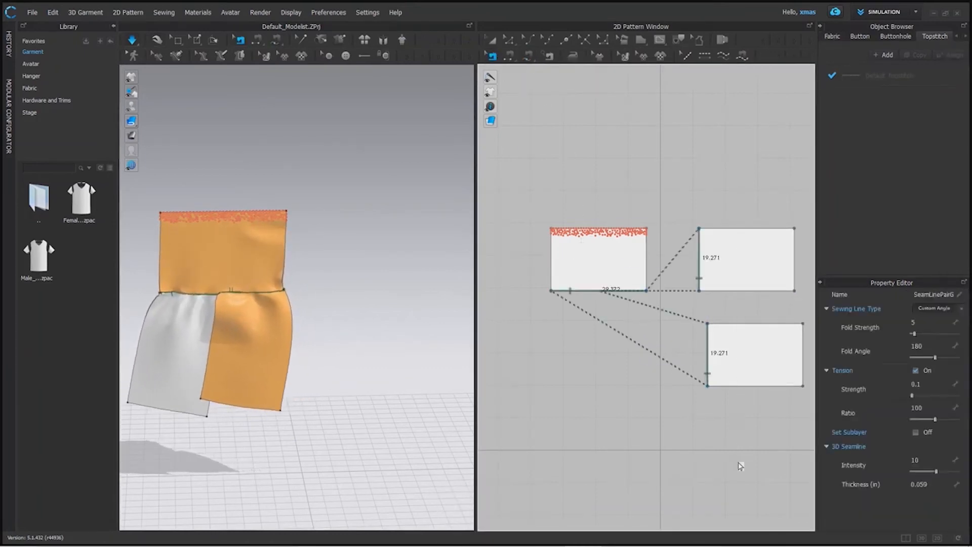
With M:N Free Sewing, sew the left rectangle's full bottom edge to the left edges of the copy and the original, each going upward.
left_click(527, 56)
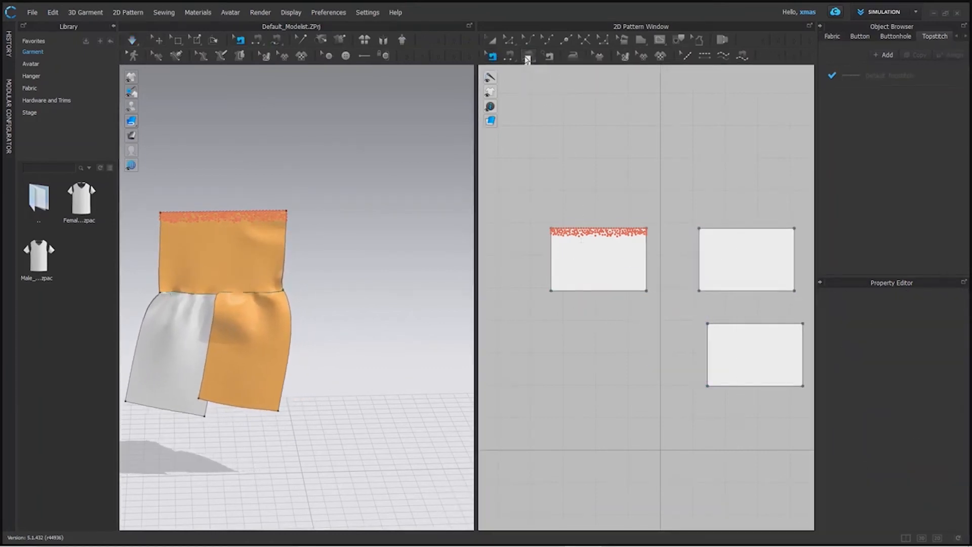
left_click(554, 292)
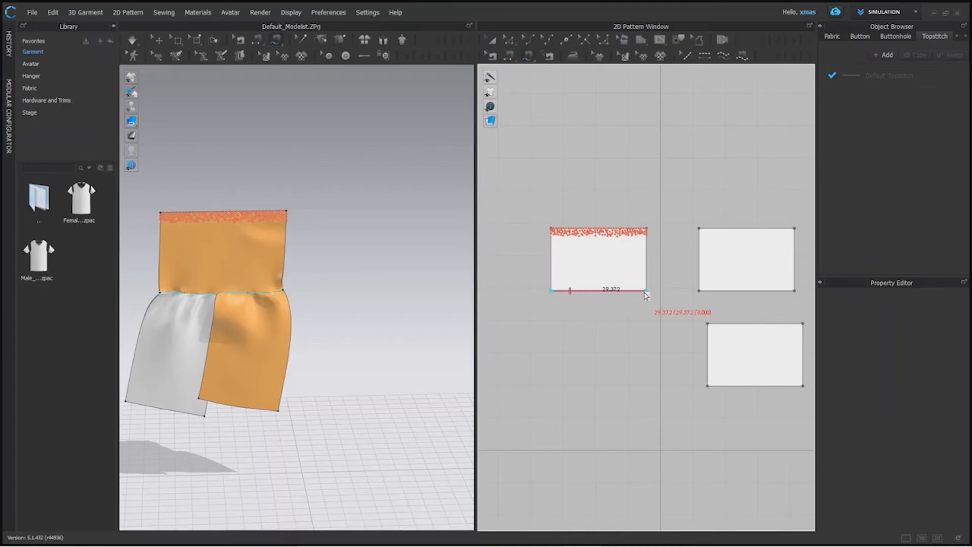
left_click(647, 292)
left_click(705, 387)
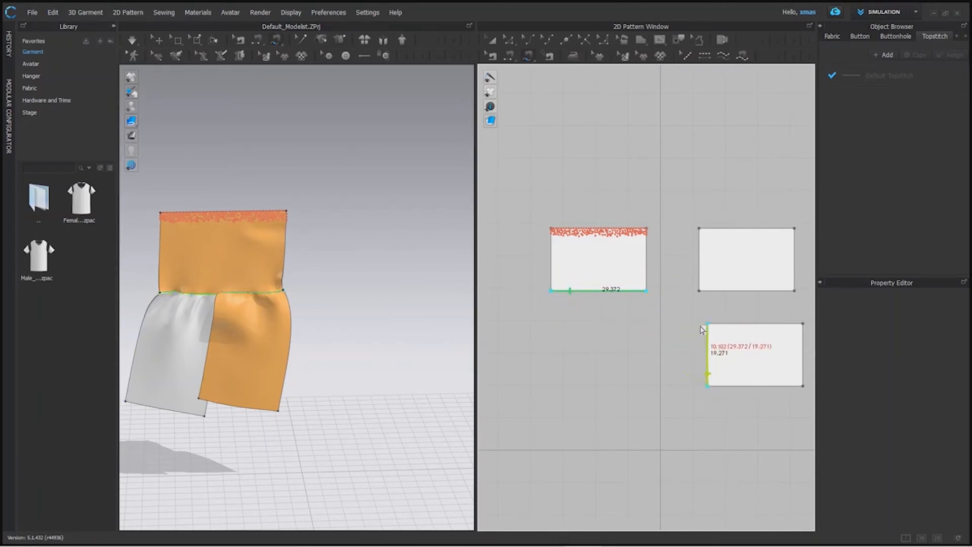
left_click(701, 326)
left_click(699, 292)
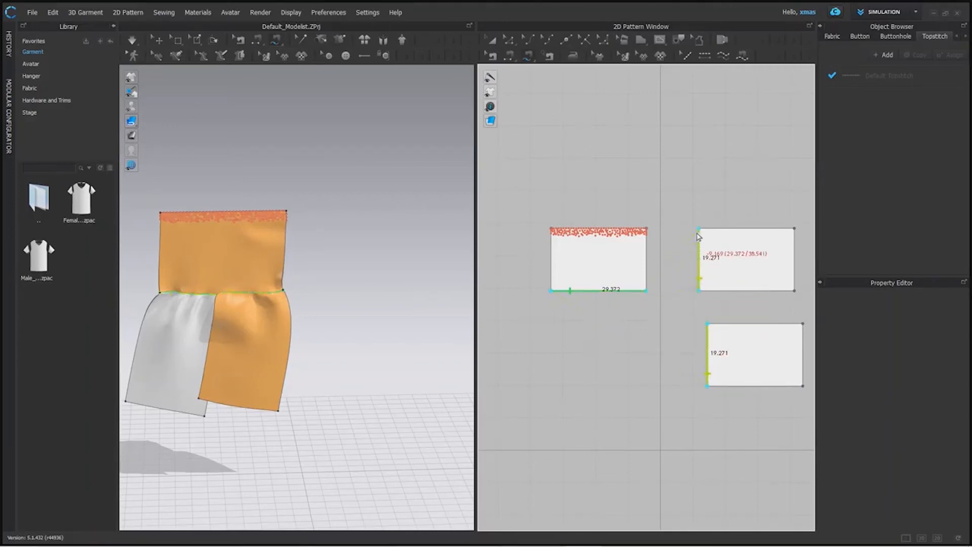
left_click(698, 237)
key("Return")
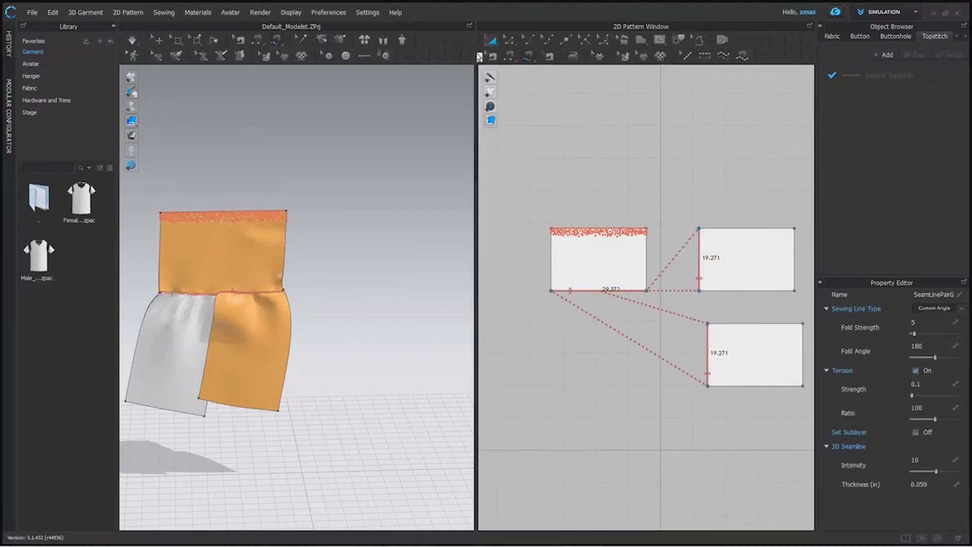
Move the two hanging rectangles away from the top piece in 3D and simulate the new M:N seam.
left_click(159, 41)
left_click_drag(274, 373, 350, 404)
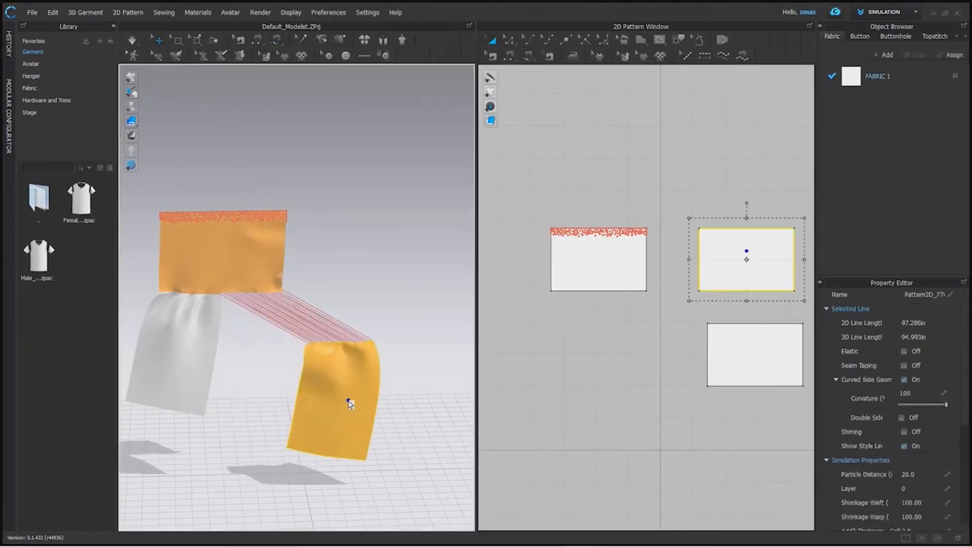
left_click_drag(163, 350, 164, 397)
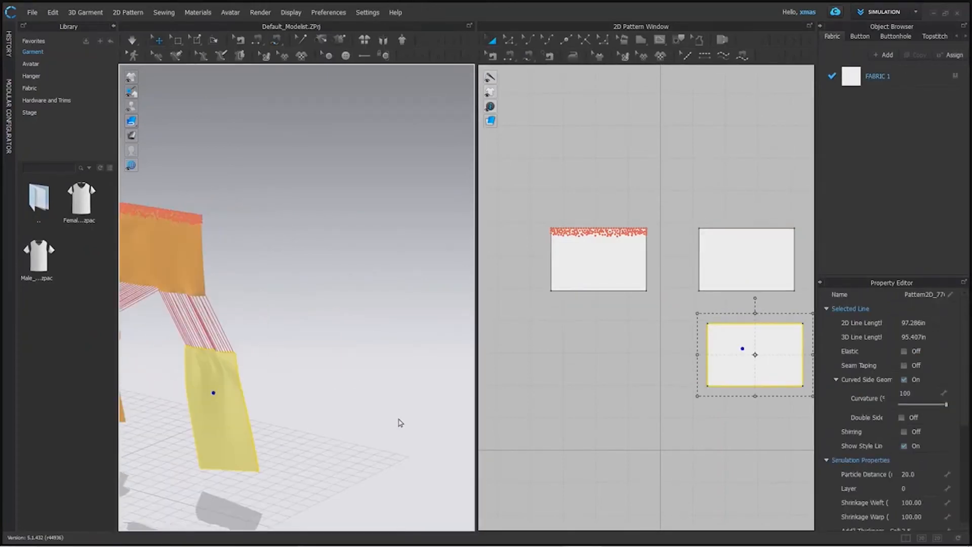
key("space")
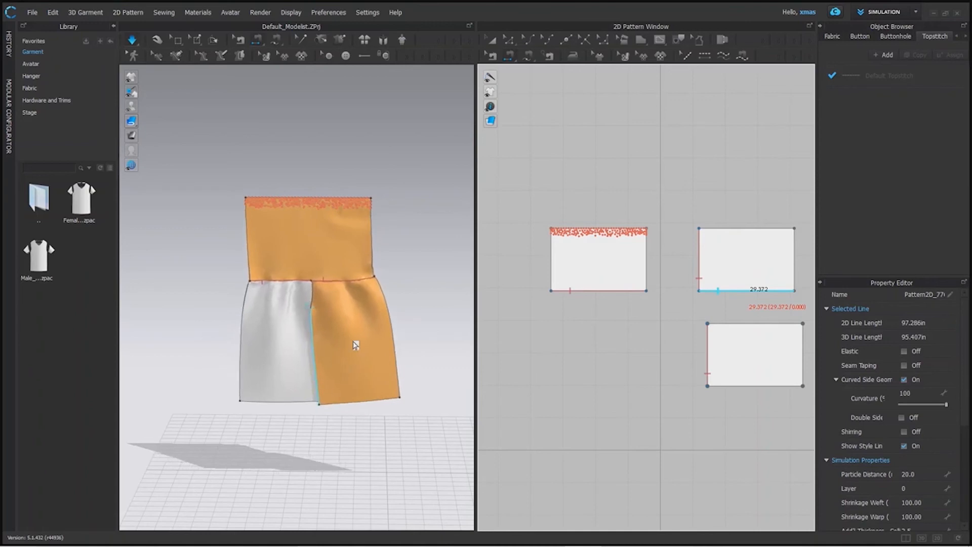
Sew the original right rectangle's bottom edge to the copy's top edge, simulate, and pull both lower pieces to test the seam.
left_click(748, 327)
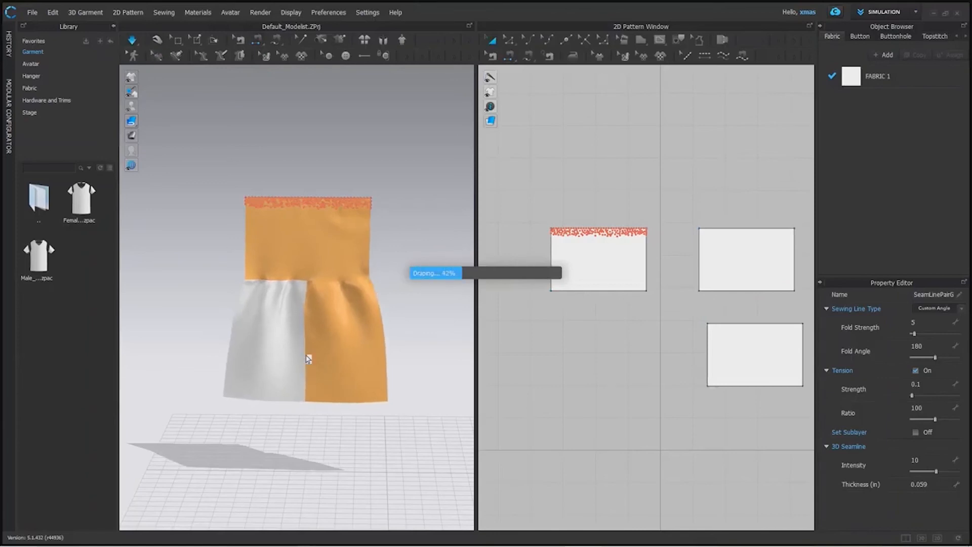
left_click_drag(378, 388, 499, 347)
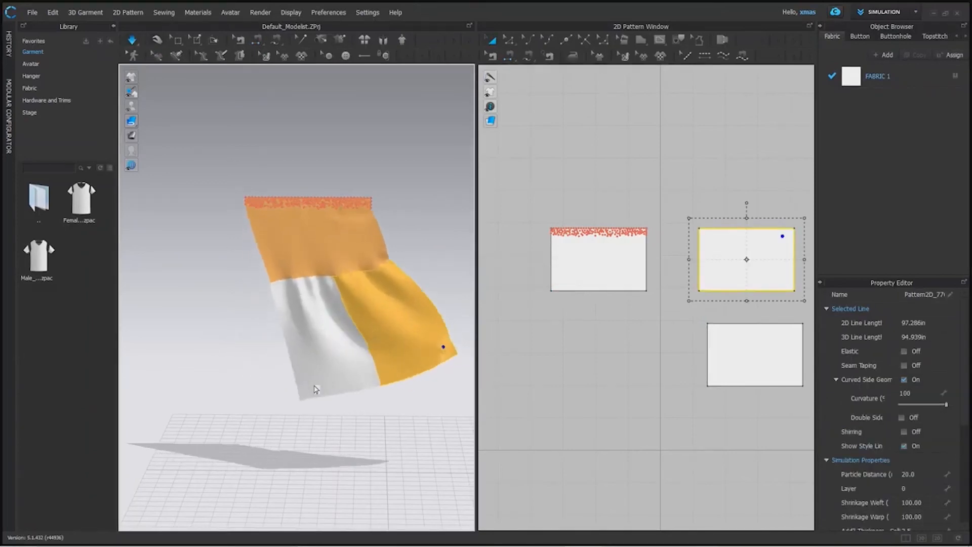
left_click_drag(283, 379, 620, 372)
Stretch the original right rectangle upward to about 142.5 in total line length and the copy downward to about 185.5 in, and simulate.
scroll(621, 372, "down", 2)
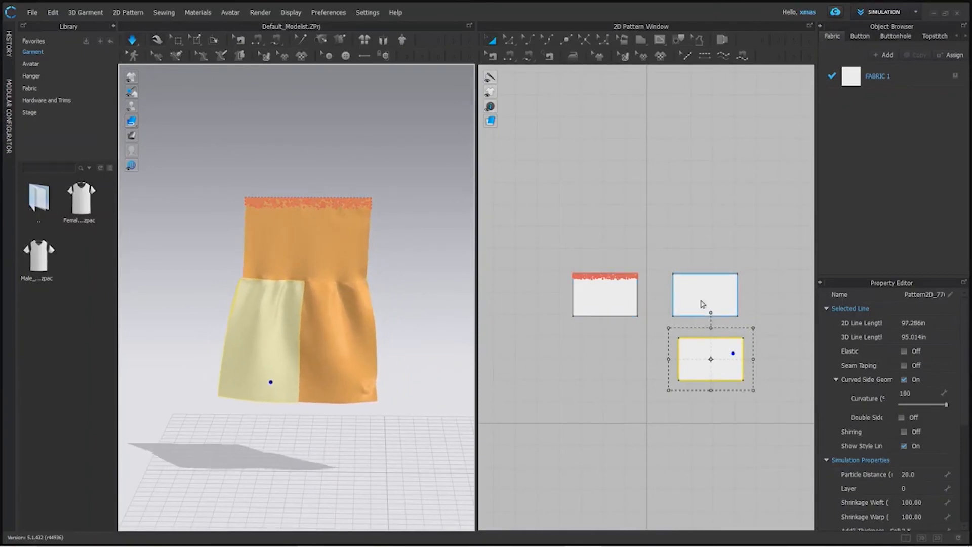
left_click(702, 304)
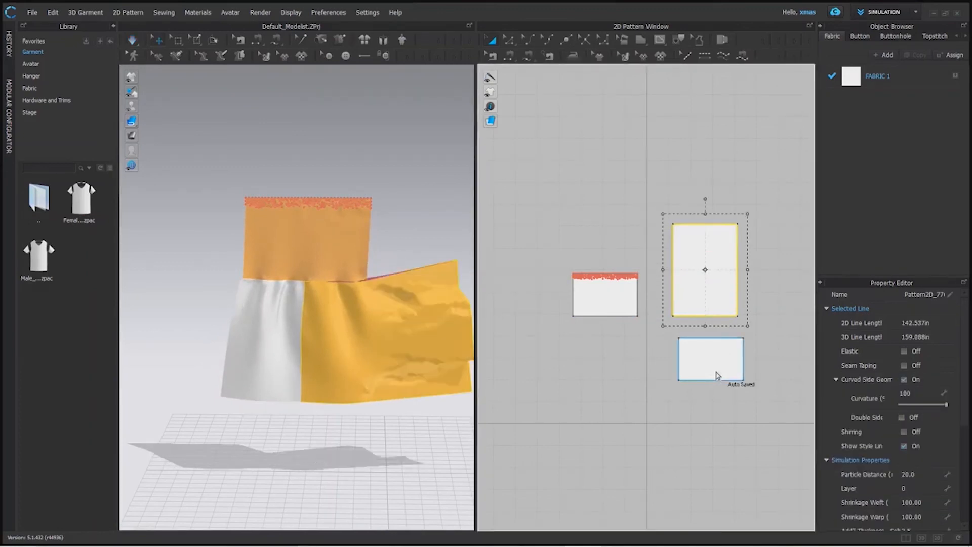
left_click(717, 375)
left_click_drag(714, 473, 714, 486)
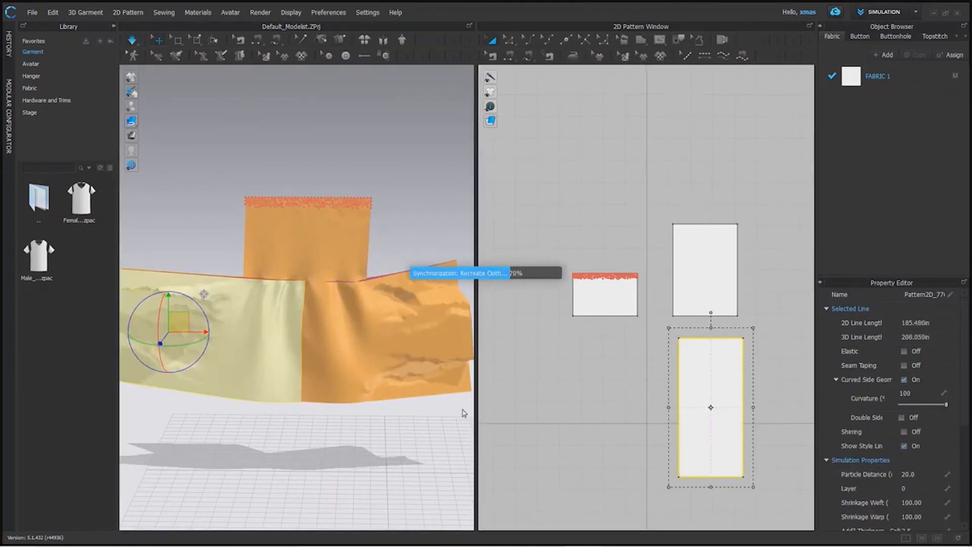
key("space")
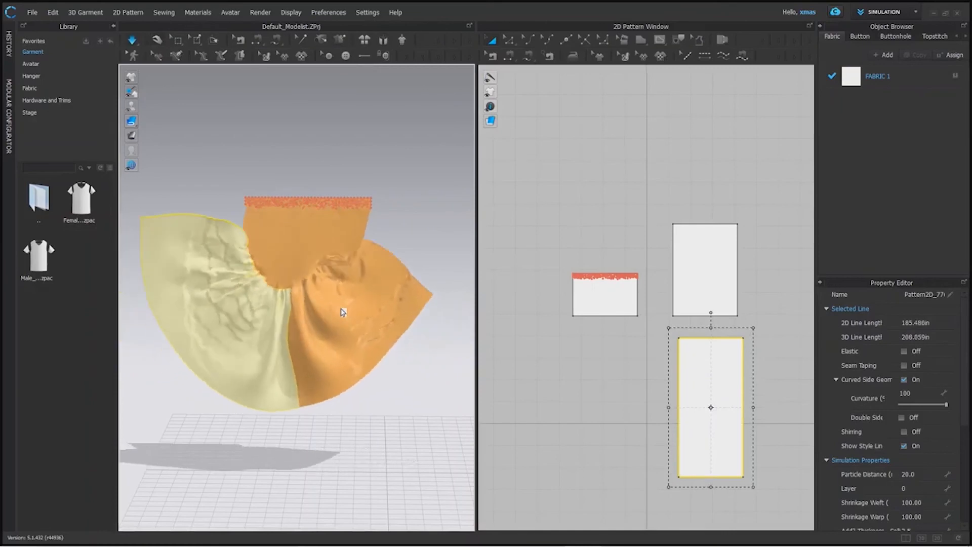
Pull the gathered original rectangle downward in 3D, and unsolidify it and the top piece.
left_click_drag(383, 318, 425, 438)
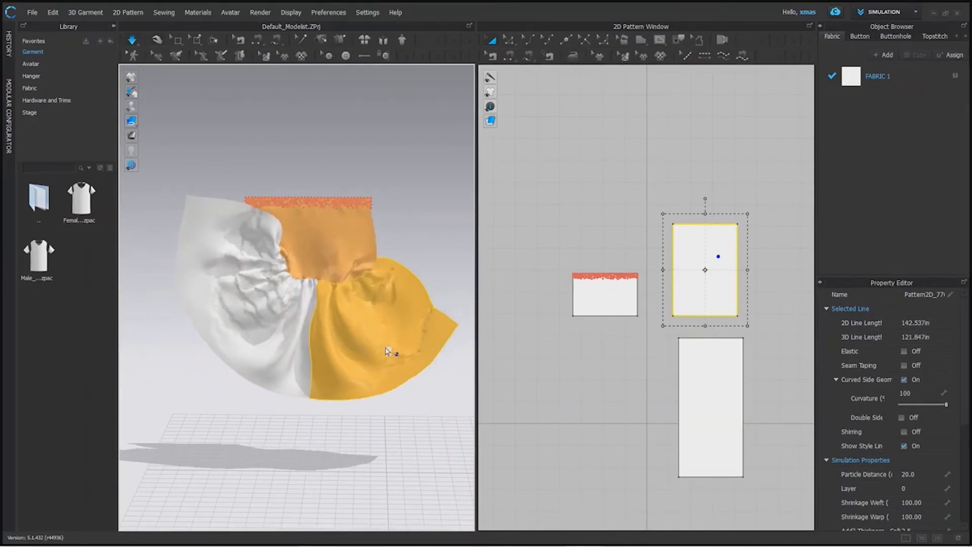
right_click(389, 351)
left_click(431, 272)
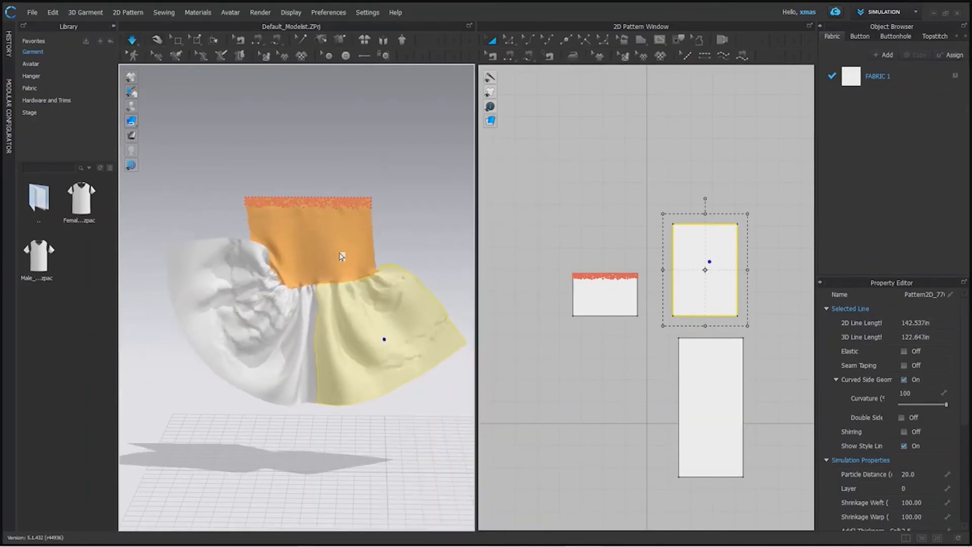
right_click(338, 253)
left_click(348, 266)
right_click(318, 263)
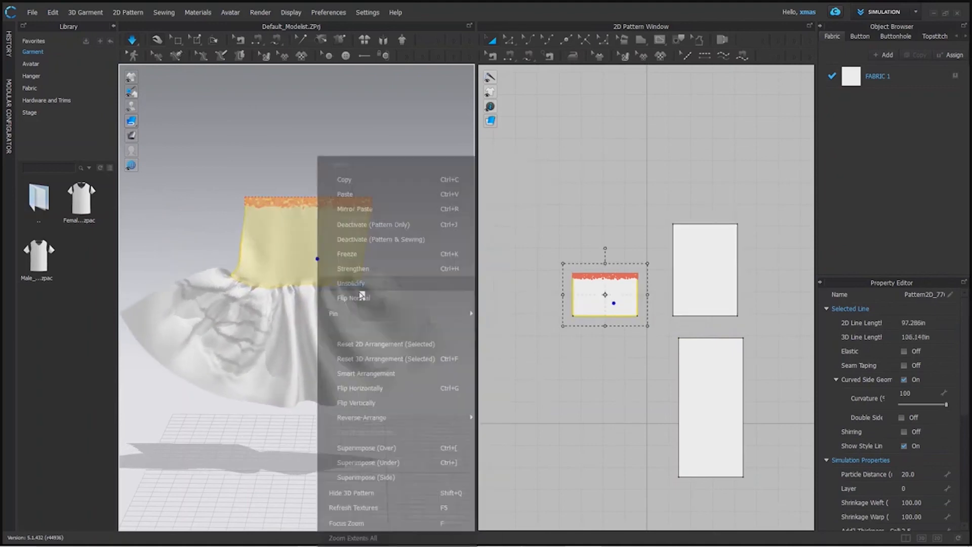
left_click(352, 280)
left_click(403, 254)
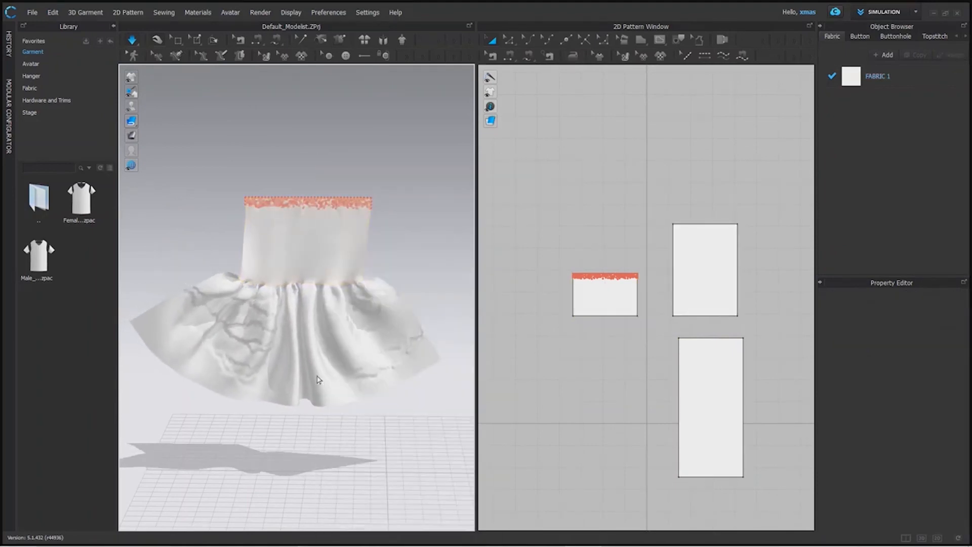
Pull the two gathered lower pieces to examine the drape, and display the seam lines on all three patterns with Edit Sewing.
left_click(259, 394)
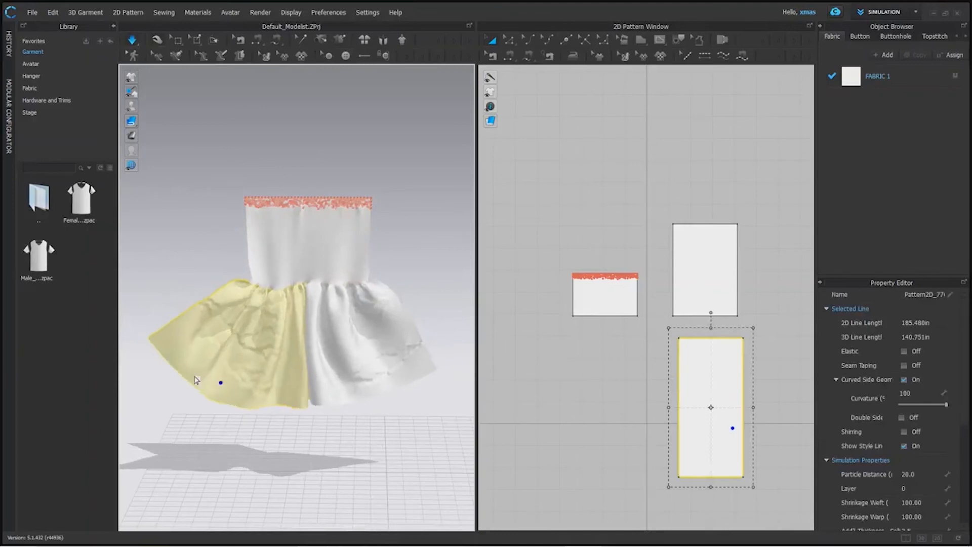
left_click(384, 380)
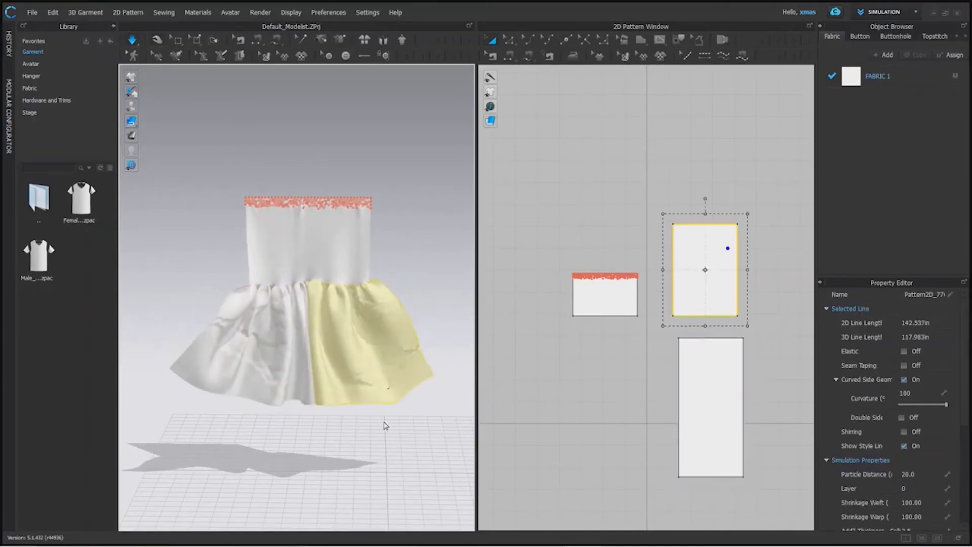
left_click(492, 56)
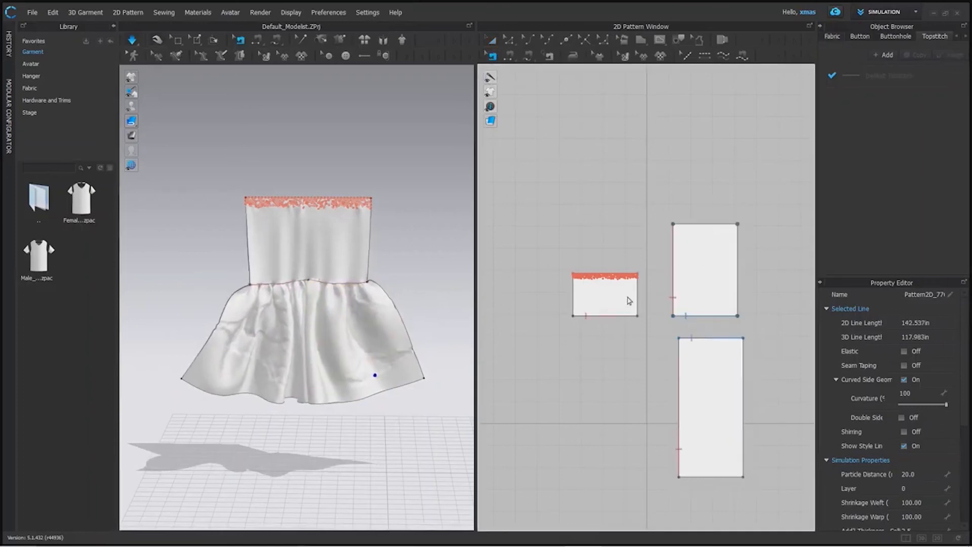
scroll(628, 299, "up", 4)
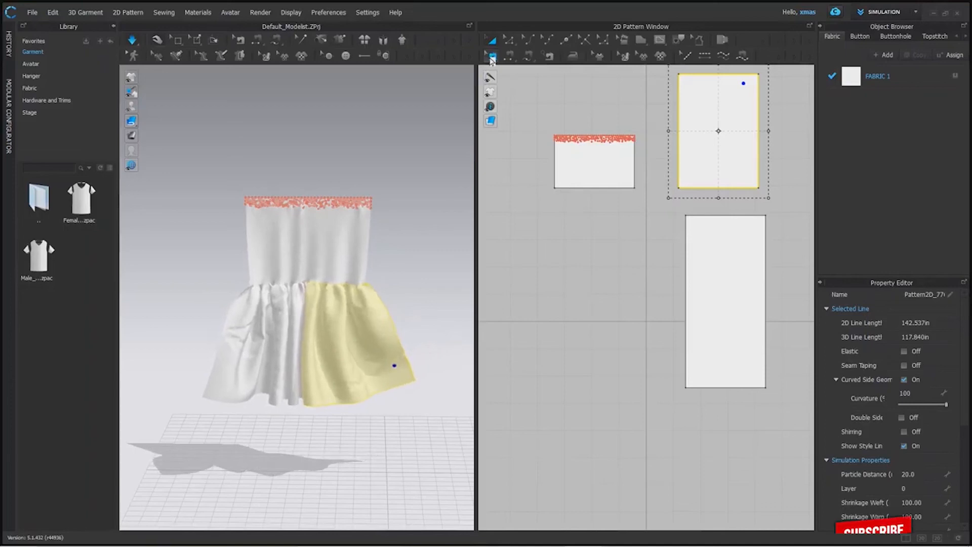
left_click(491, 56)
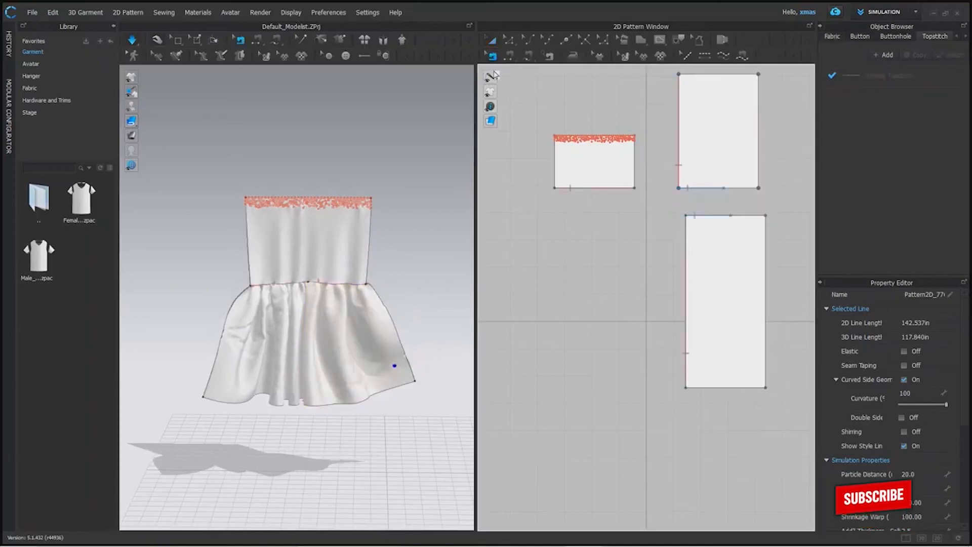
left_click(607, 288)
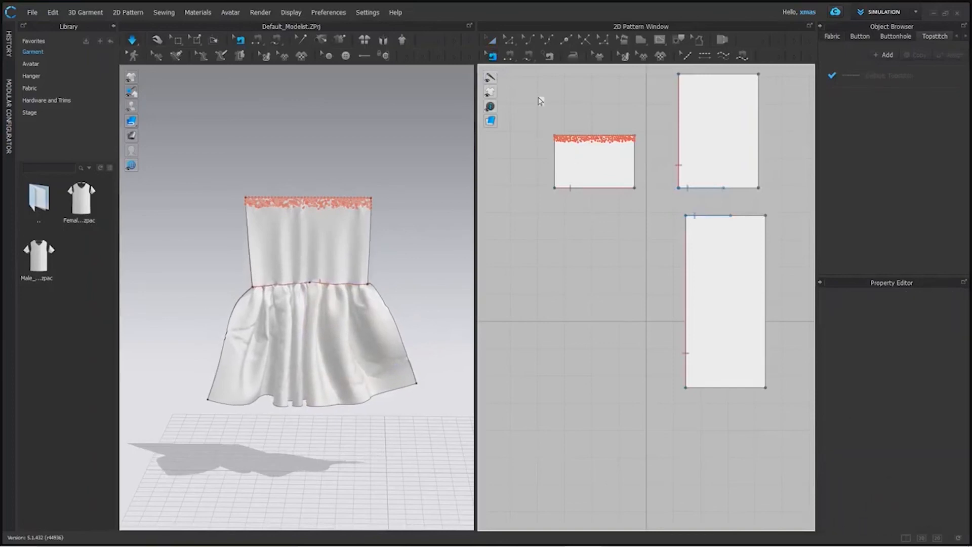
scroll(589, 163, "down", 2)
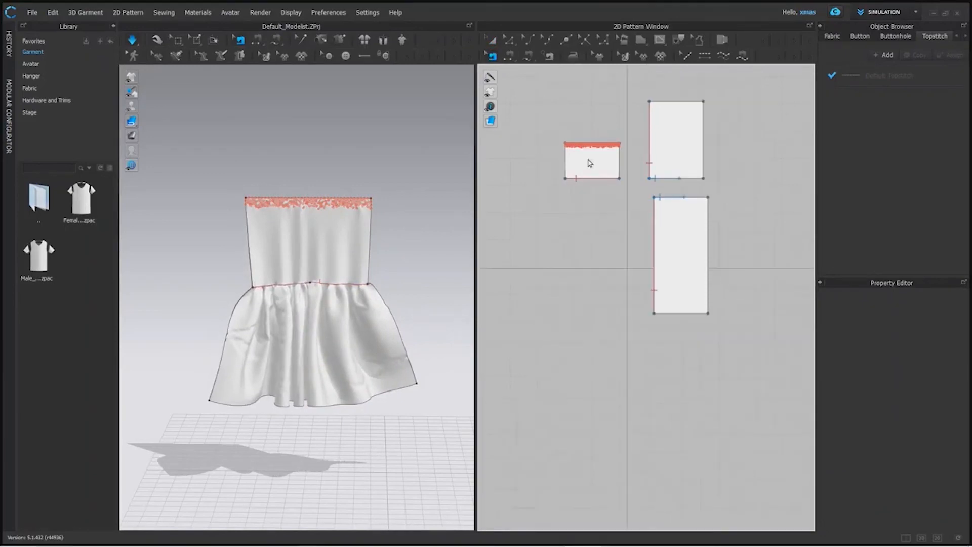
scroll(590, 163, "down", 1)
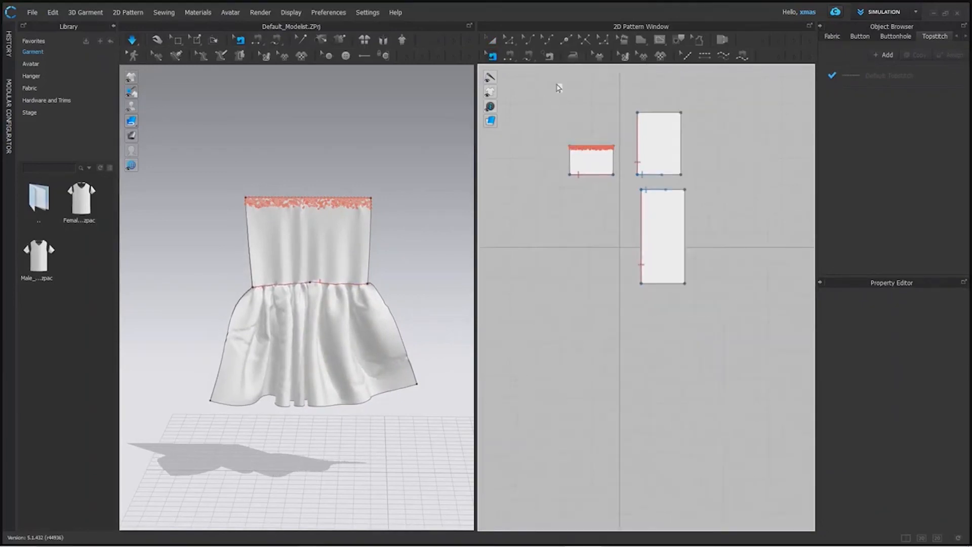